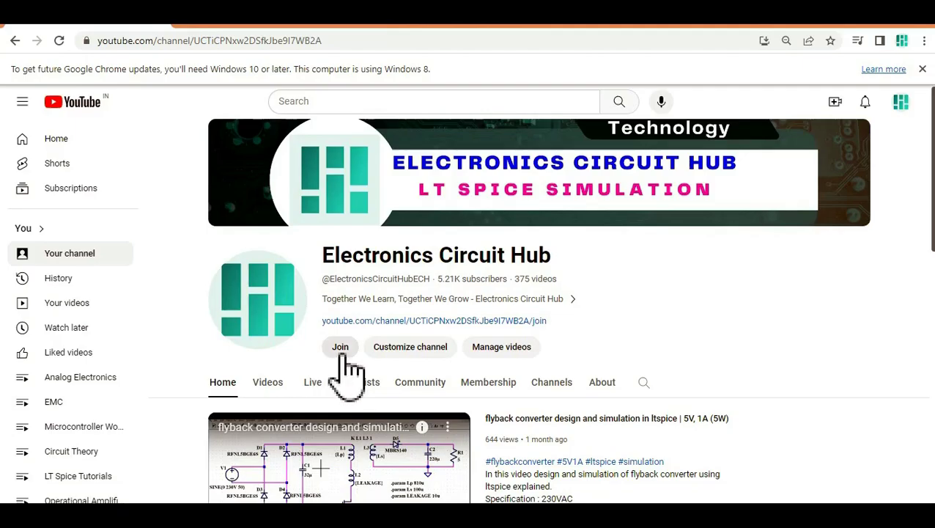
Open the membership options of the Electronics Circuit Hub channel and view the Premium Membership tier.
click(342, 352)
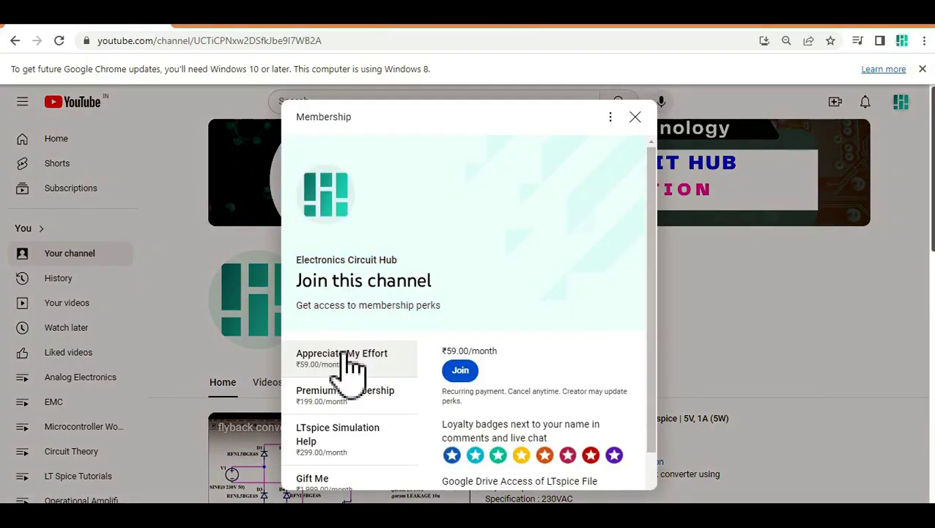
scroll(351, 366, down, 1)
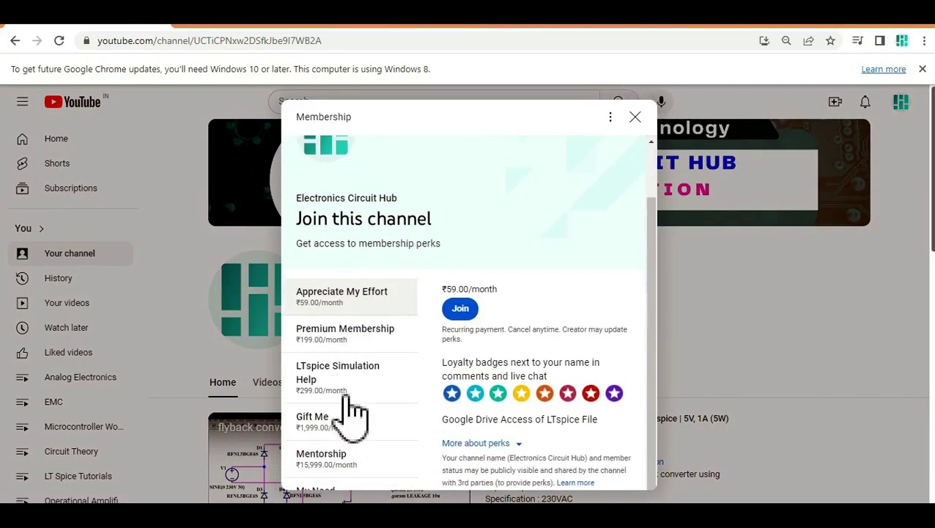
click(353, 334)
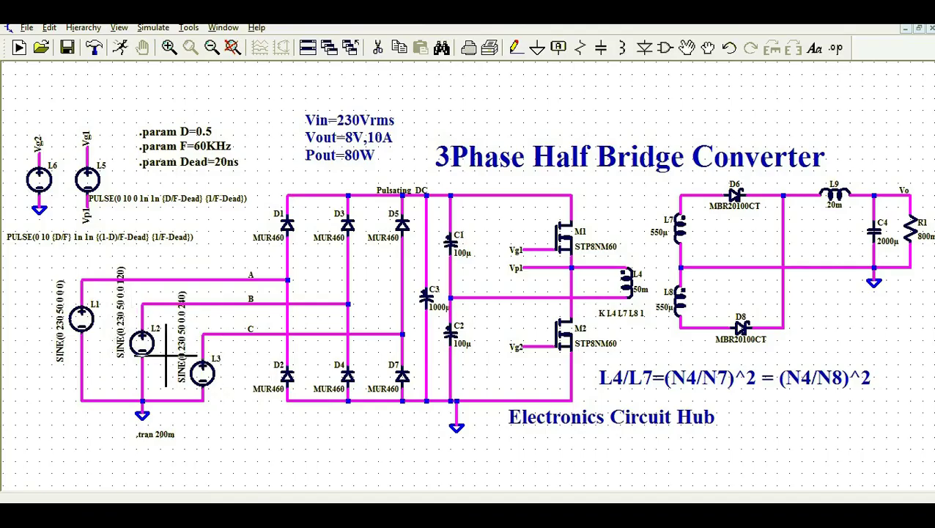
Review the amplitude, frequency and phase settings of the three sine voltage sources L1, L2 and L3.
right_click(84, 314)
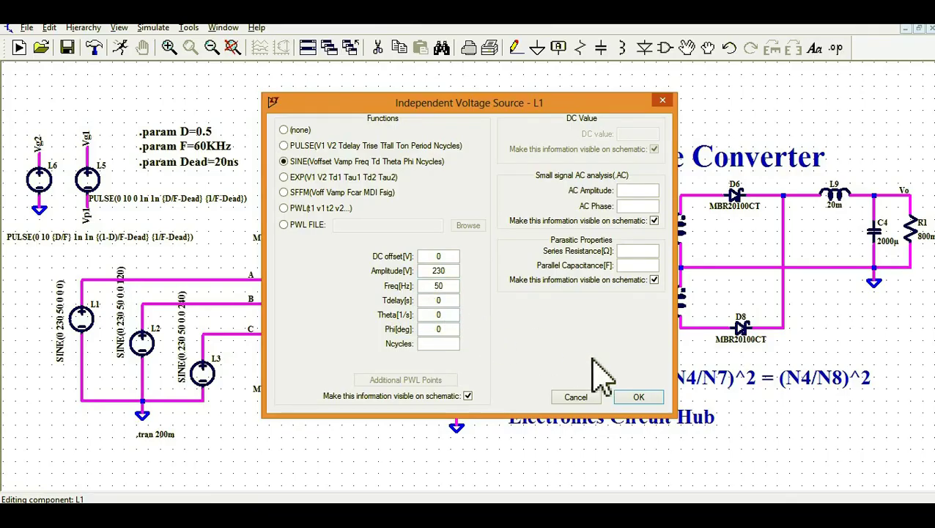
click(636, 397)
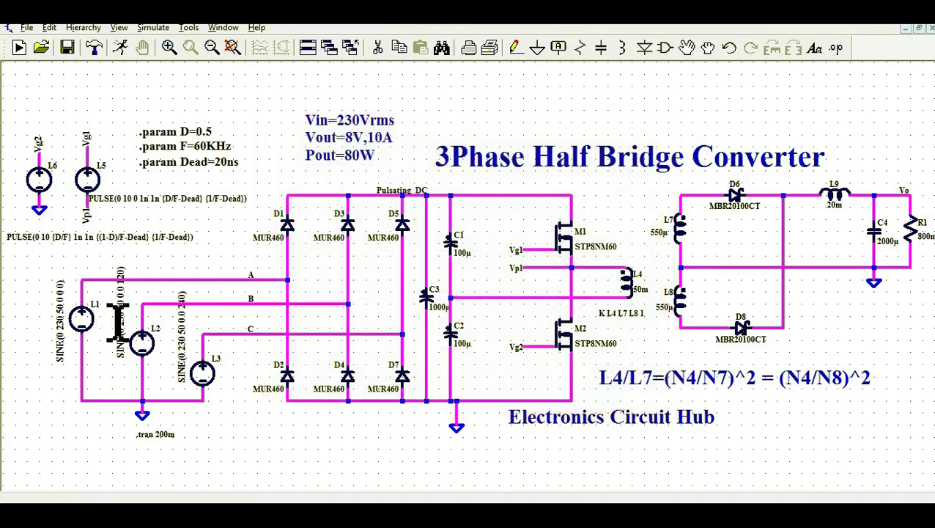
right_click(152, 339)
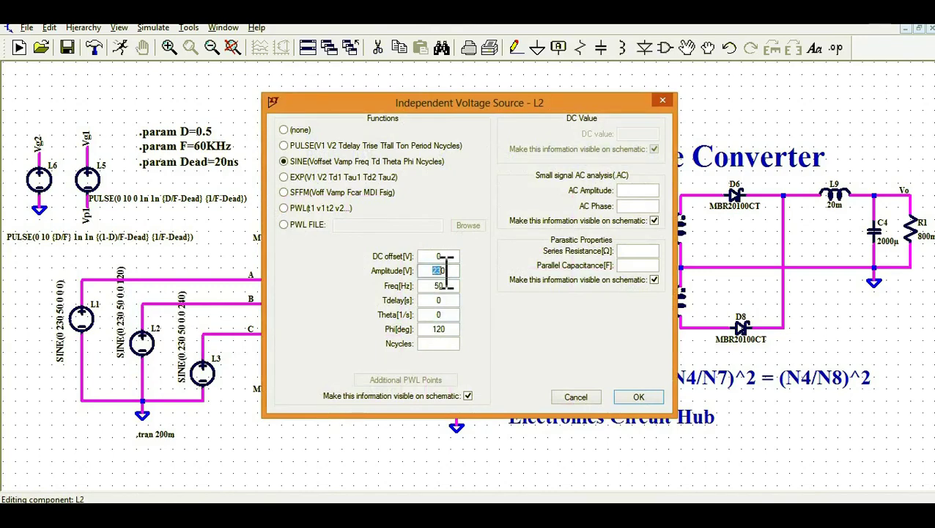
click(427, 286)
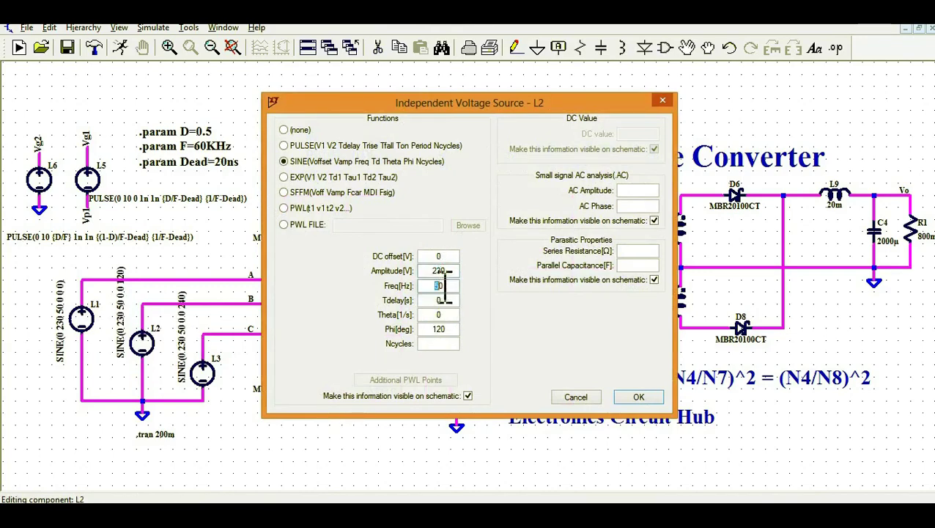
click(428, 329)
double_click(434, 329)
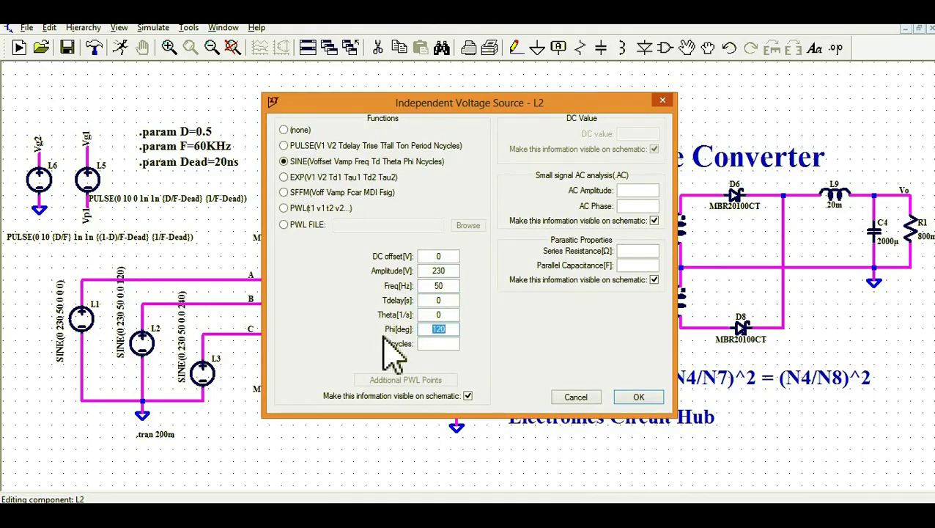
click(639, 396)
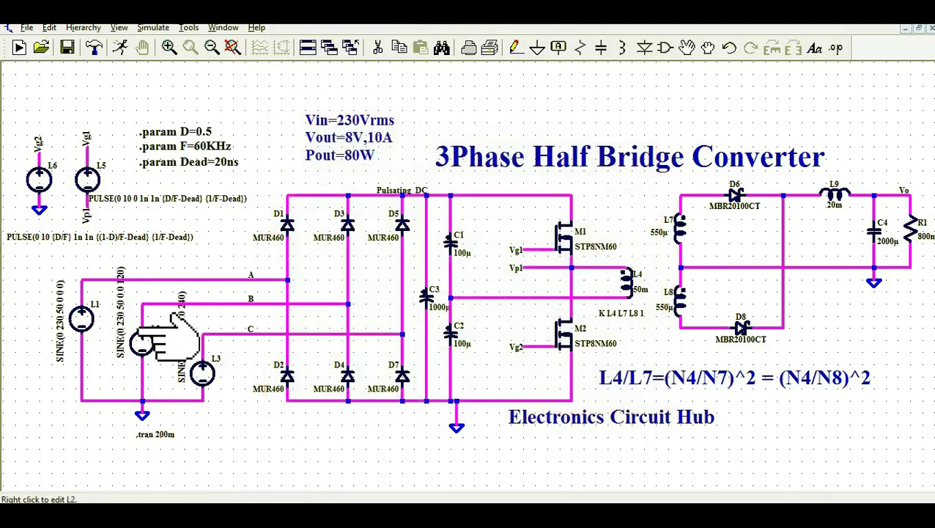
right_click(202, 374)
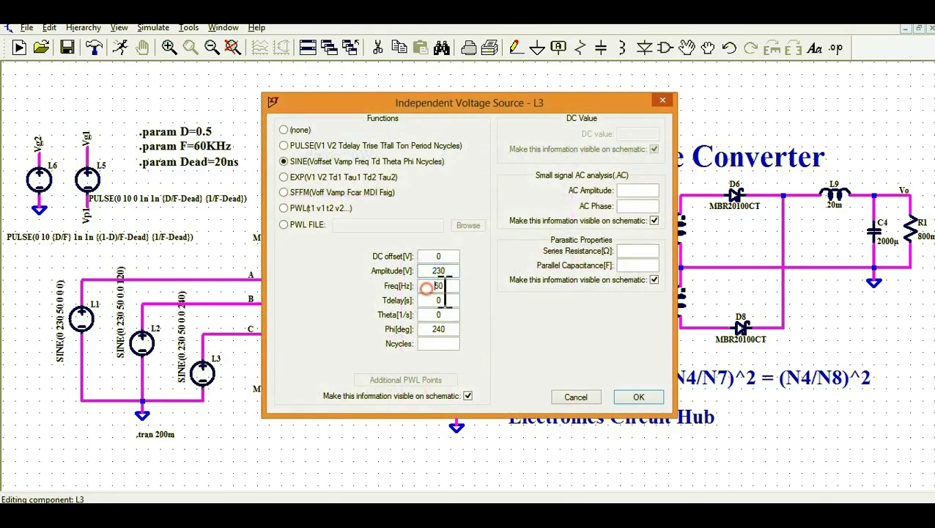
double_click(440, 329)
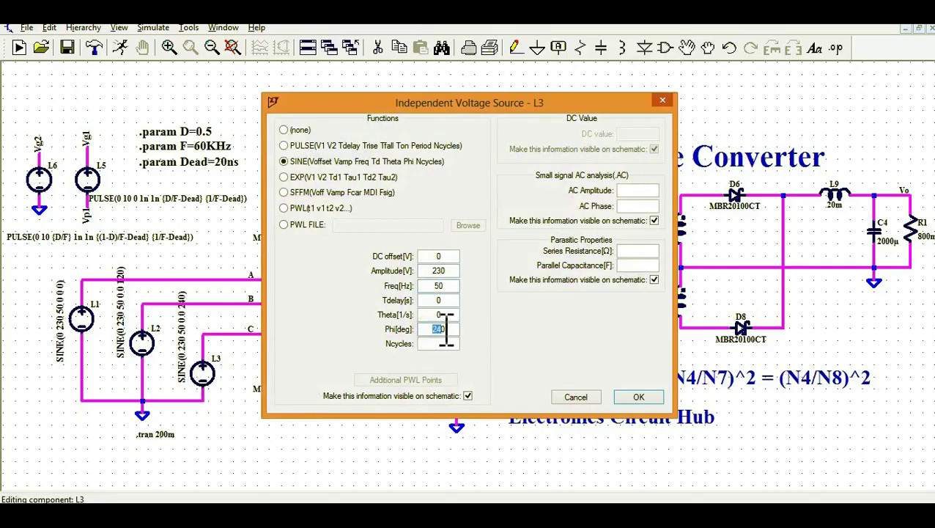
click(629, 397)
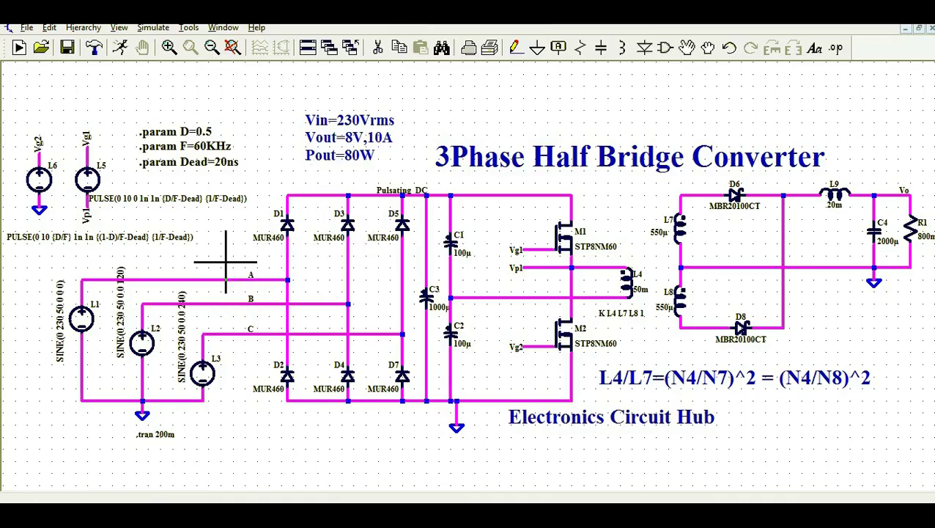
Examine the schematic from the diode bridge and DC-link capacitors through the half-bridge MOSFETs to the output stage.
click(408, 240)
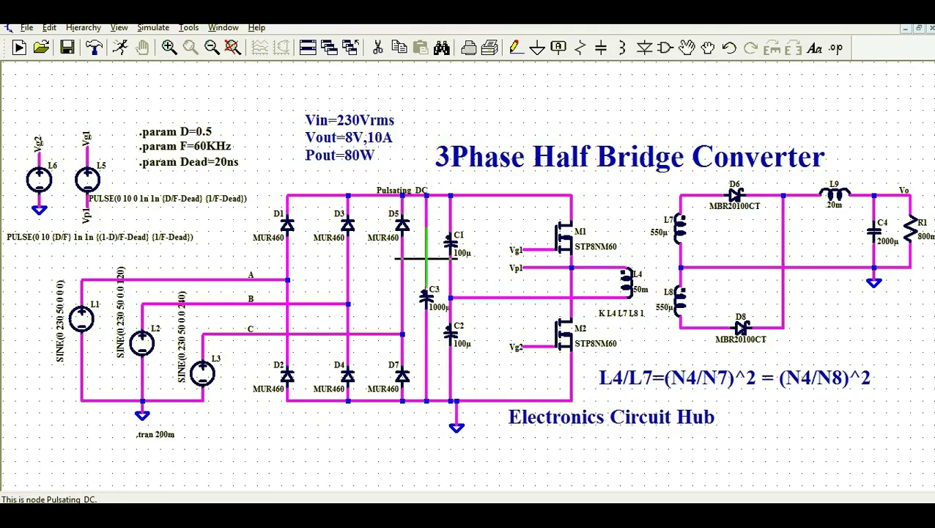
scroll(433, 314, up, 2)
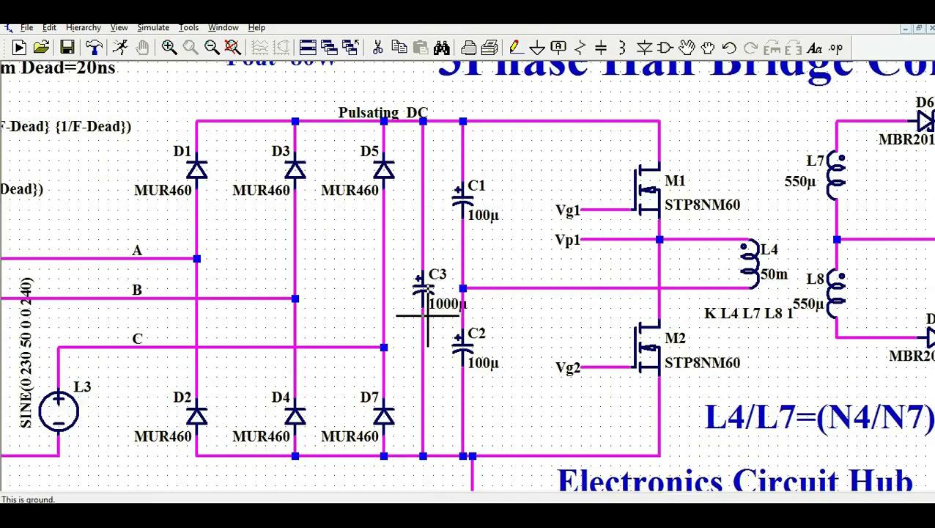
scroll(427, 316, down, 2)
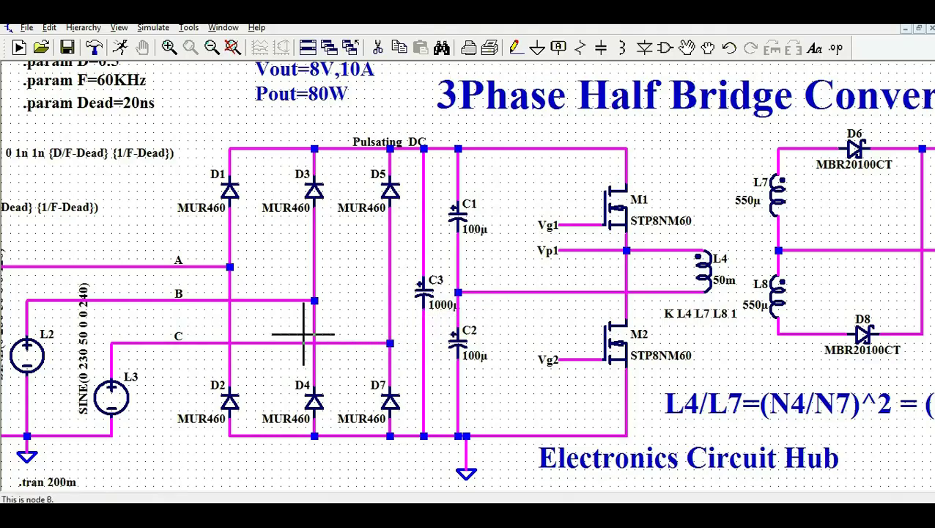
drag(208, 225, 5, 223)
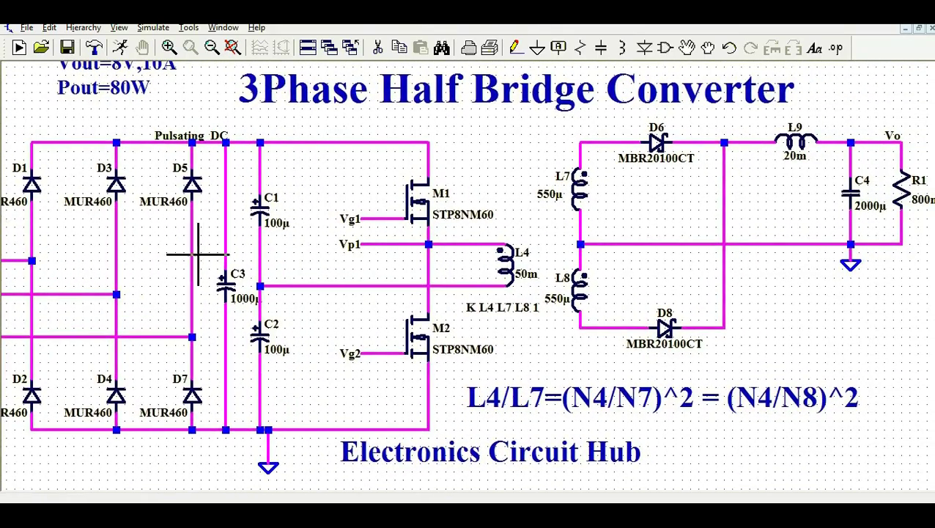
drag(367, 268, 346, 266)
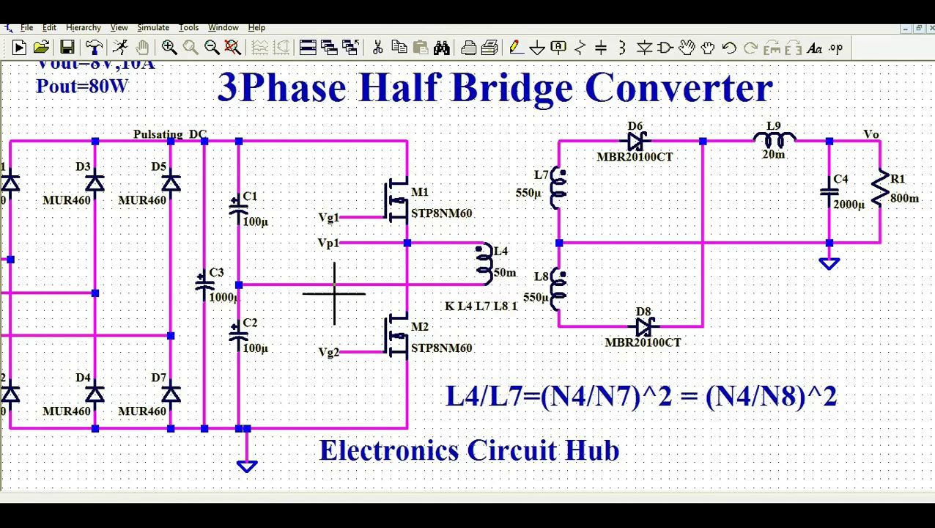
click(244, 286)
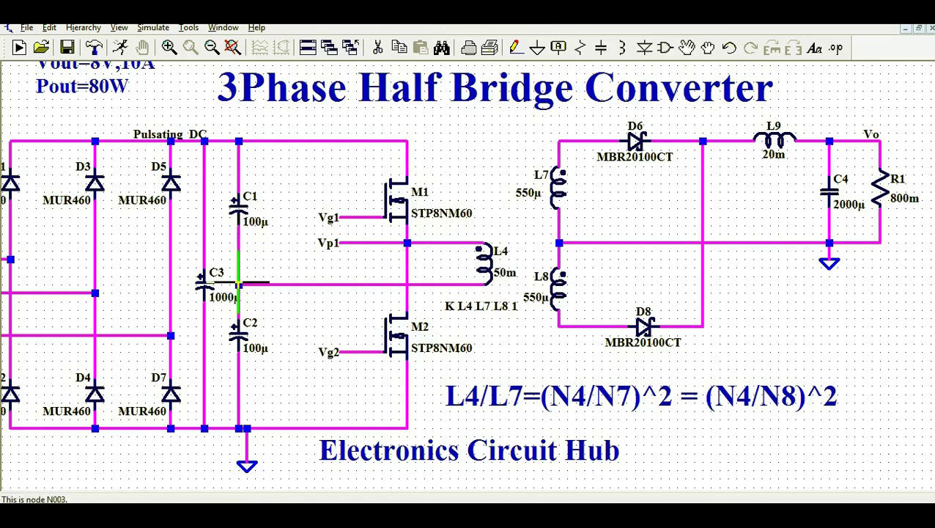
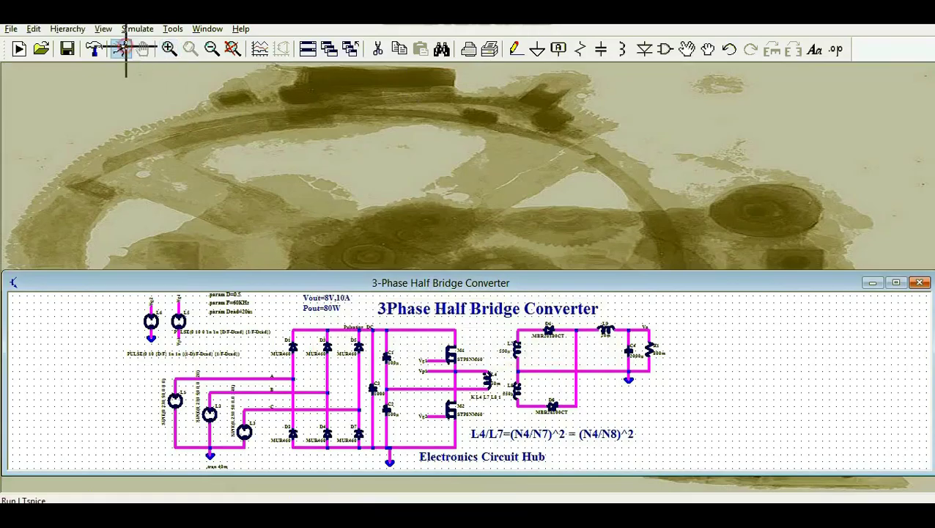
Run the simulation and plot the voltages at nodes A, B, C and Pulsating_DC in a maximized waveform window.
click(123, 49)
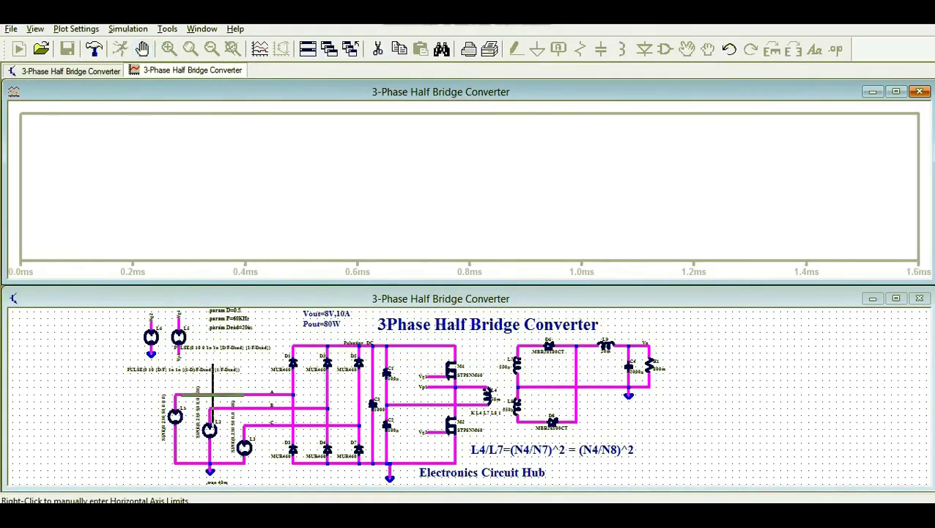
click(234, 398)
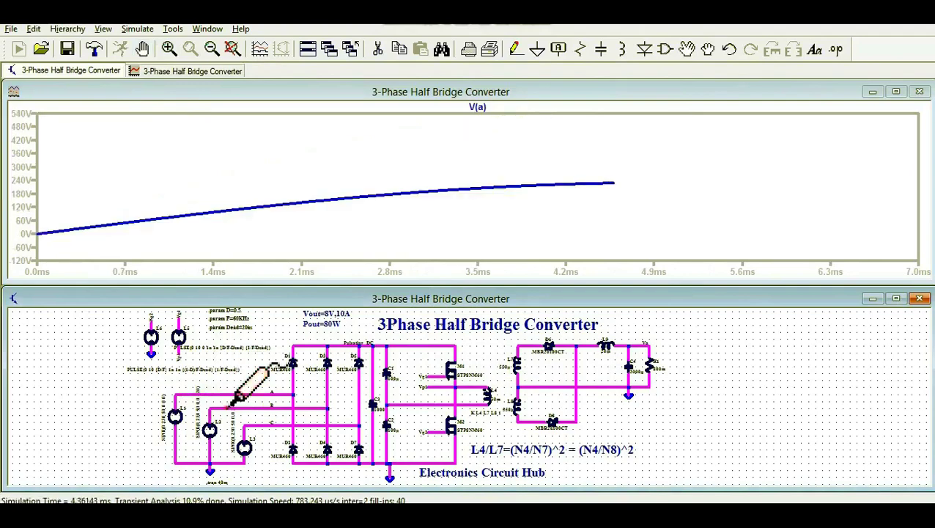
click(242, 408)
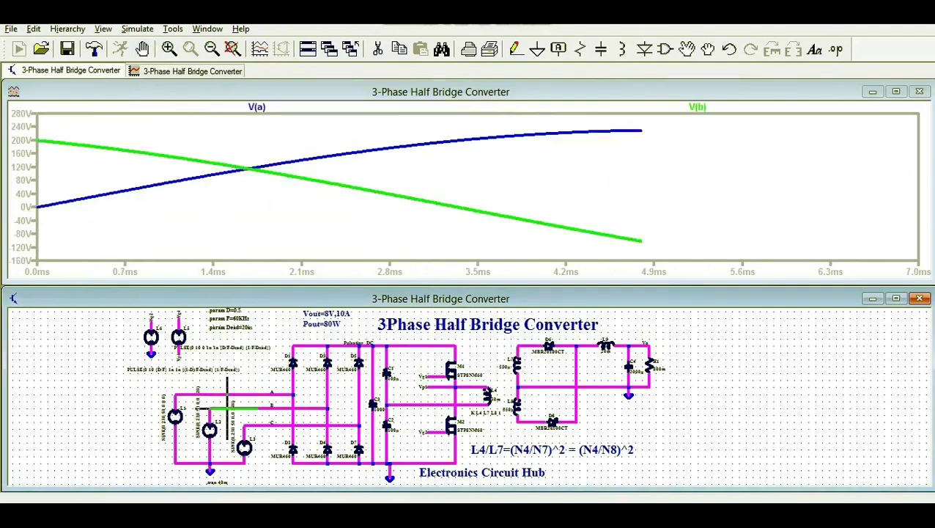
click(264, 423)
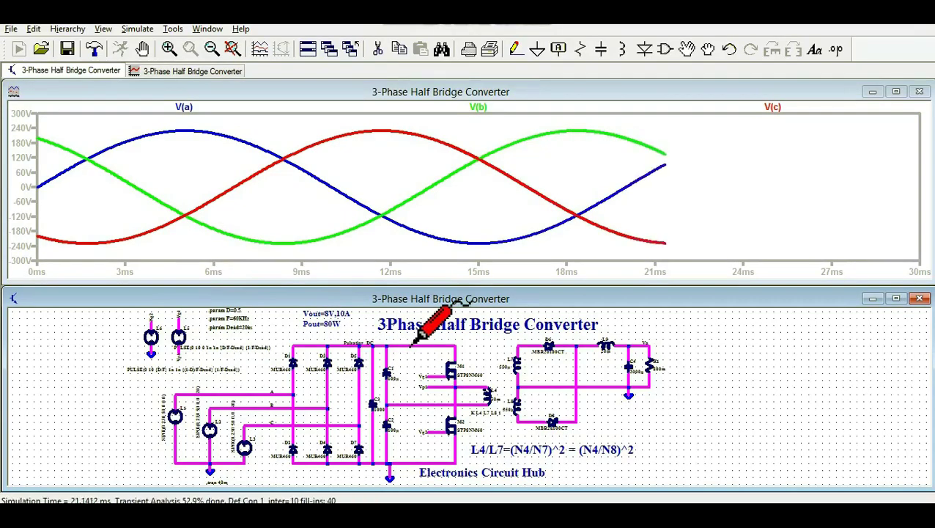
click(414, 342)
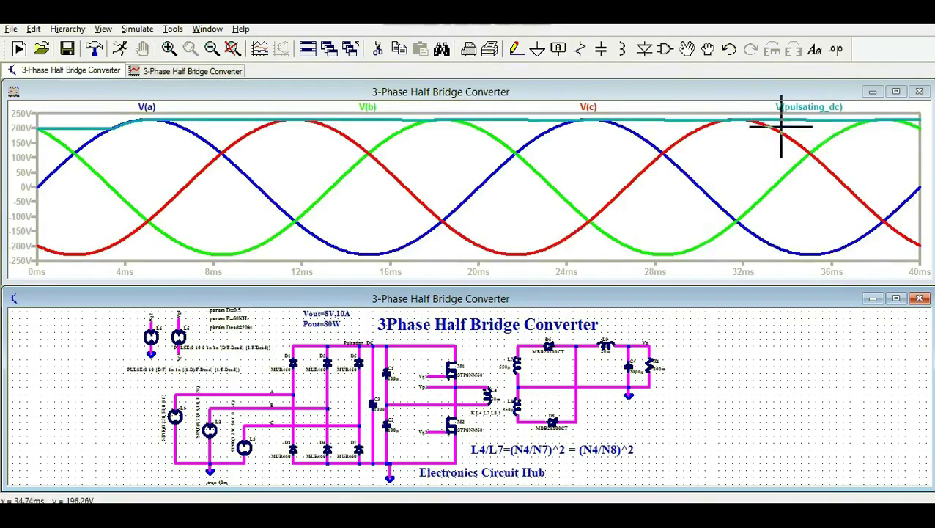
click(896, 92)
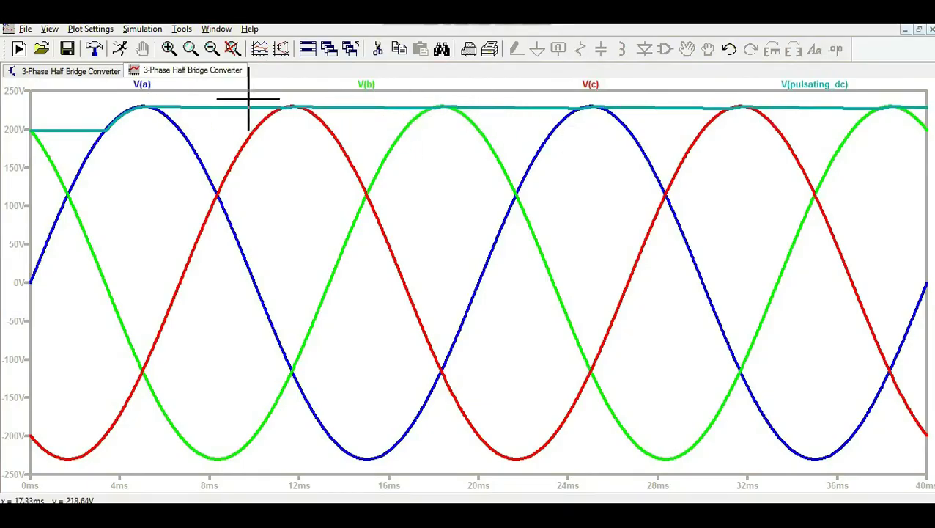
Add the differential voltage between Vg1 and Vp1 to the existing phase-voltage plot.
click(70, 73)
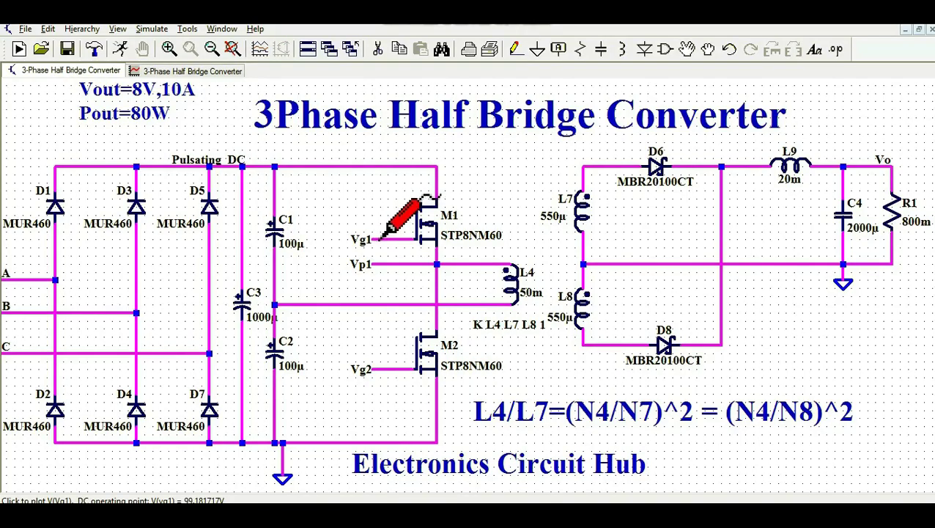
drag(379, 239, 394, 259)
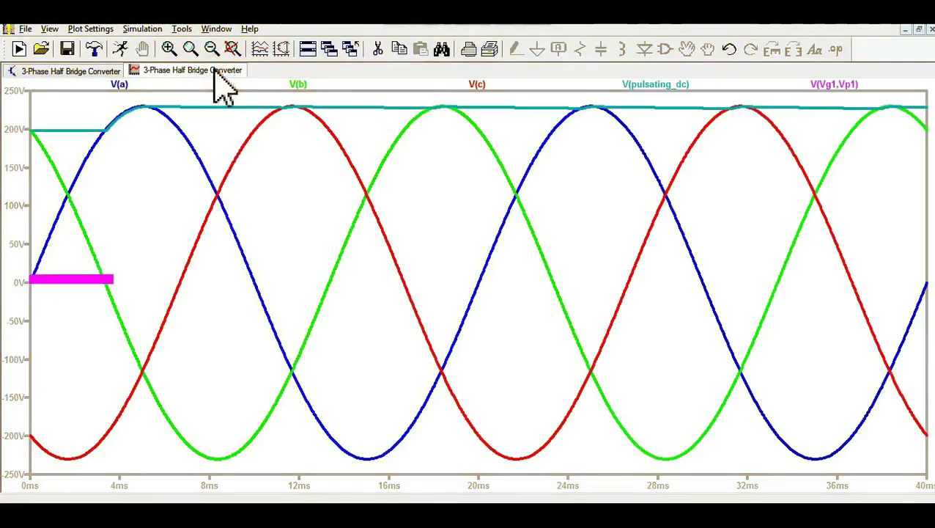
right_click(356, 205)
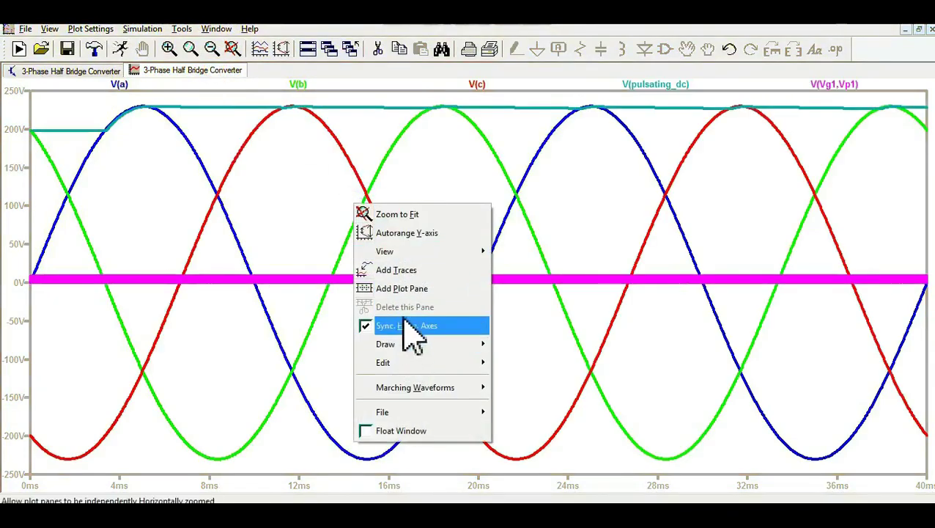
click(520, 156)
right_click(520, 157)
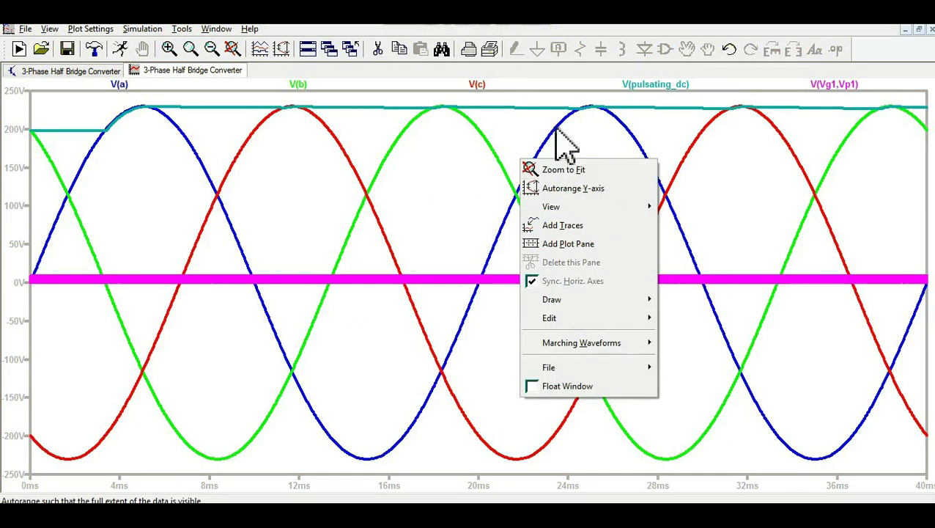
Close the waveform window containing the phase-voltage traces.
click(212, 84)
right_click(214, 74)
click(229, 95)
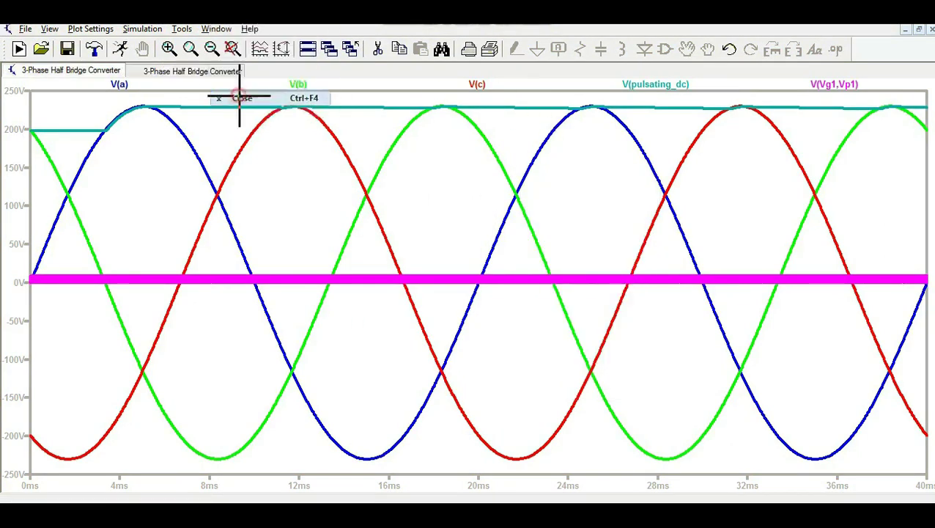
Rerun the simulation and tile the waveform and schematic windows side by side.
click(121, 48)
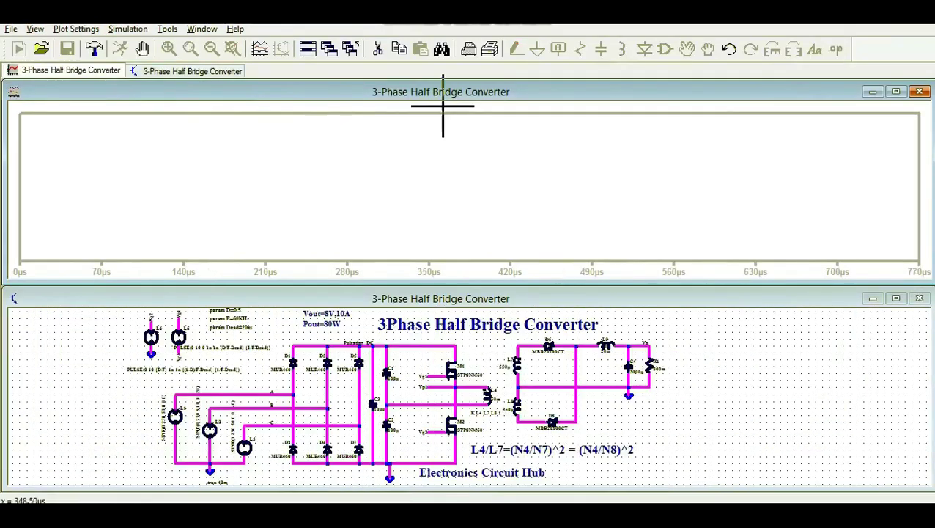
click(205, 30)
click(236, 65)
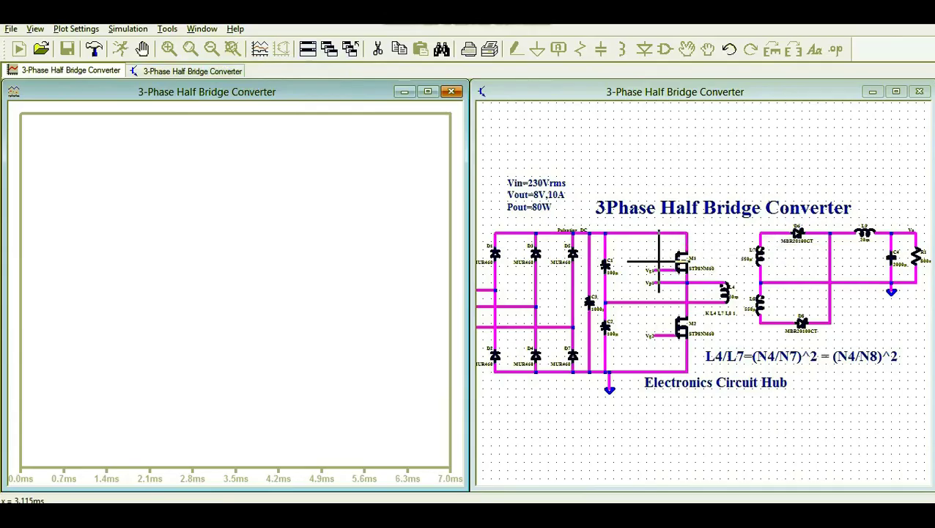
Plot M1's gate voltage as the difference between Vg1 and Vp1, and add M2's gate voltage at Vg2.
click(661, 271)
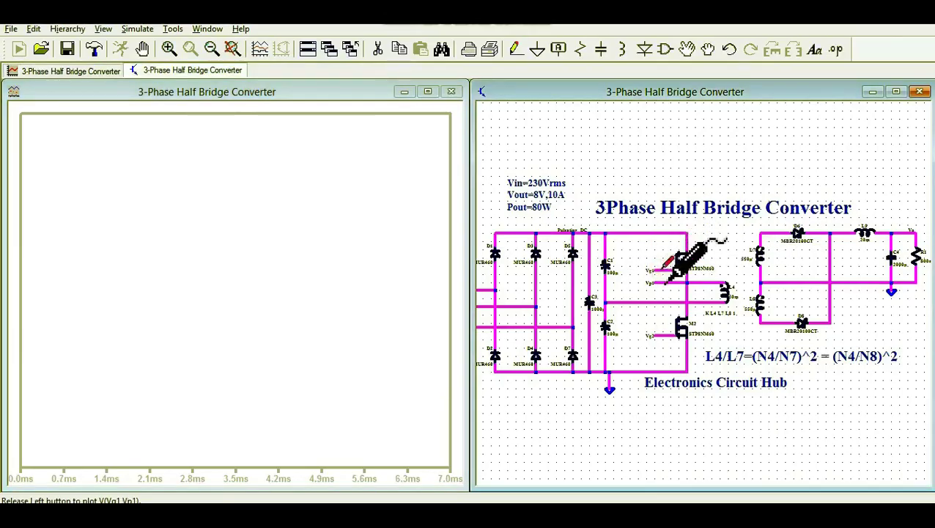
drag(664, 266, 667, 264)
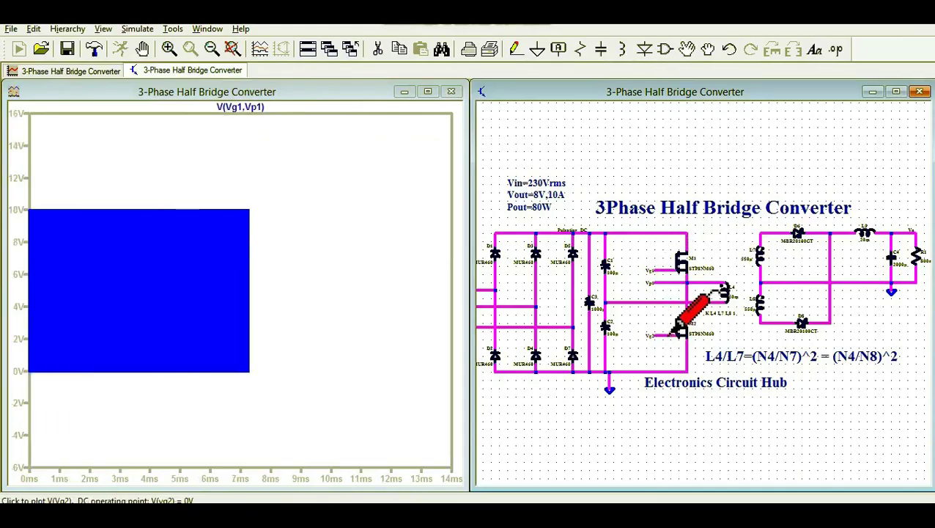
click(673, 331)
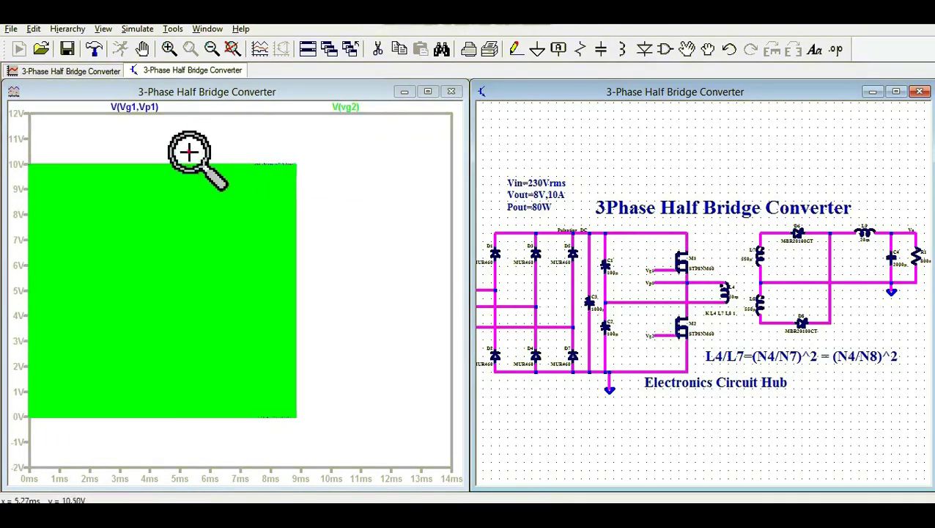
Zoom in on the M1 and M2 gate-drive waveforms around 7.83 to 7.92 ms to examine their individual pulses.
drag(189, 151, 304, 455)
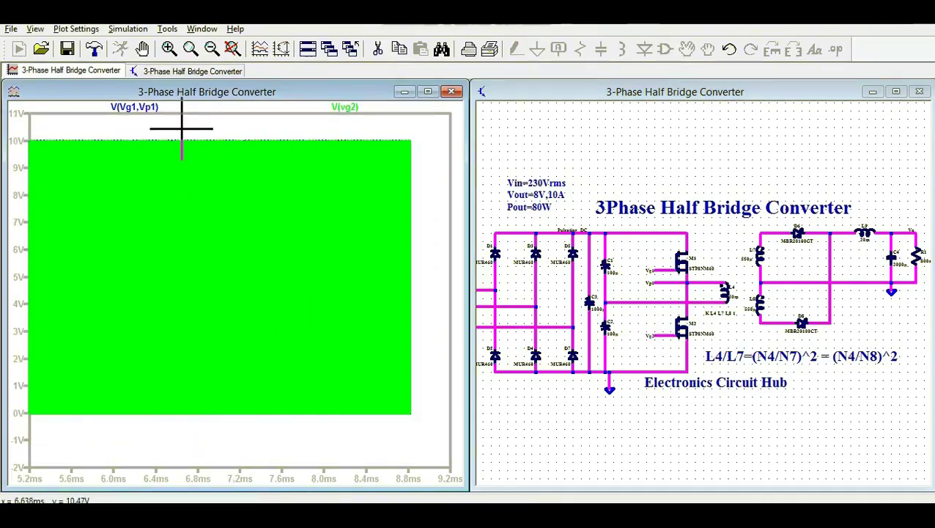
drag(181, 129, 371, 407)
drag(166, 140, 347, 440)
drag(169, 142, 316, 440)
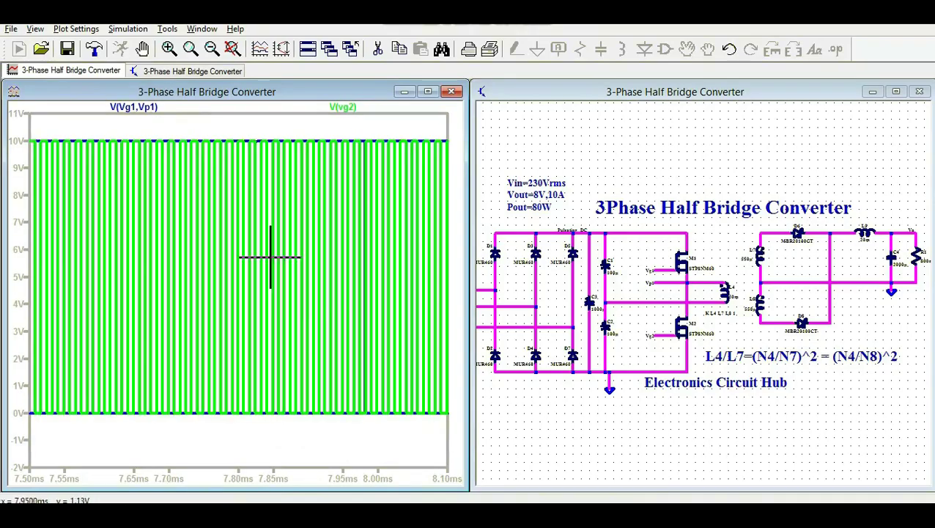
mouse_move(156, 130)
mouse_down()
mouse_move(334, 396)
mouse_move(345, 381)
mouse_move(162, 141)
mouse_move(382, 445)
mouse_move(151, 171)
mouse_move(387, 429)
mouse_up()
drag(113, 126, 371, 475)
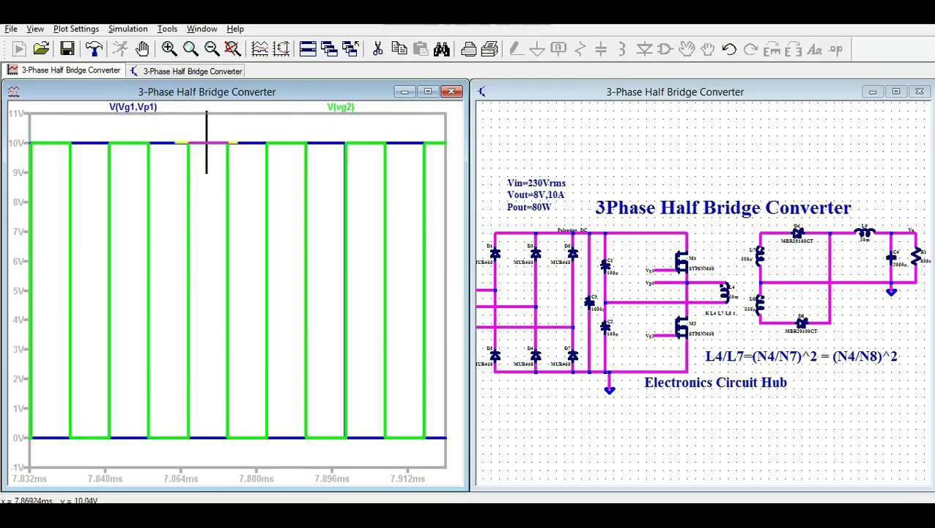
Maximize the waveform window and zoom in on the dead time between the M1 and M2 gate pulses near 7.8655 ms.
drag(175, 126, 232, 440)
drag(112, 124, 205, 476)
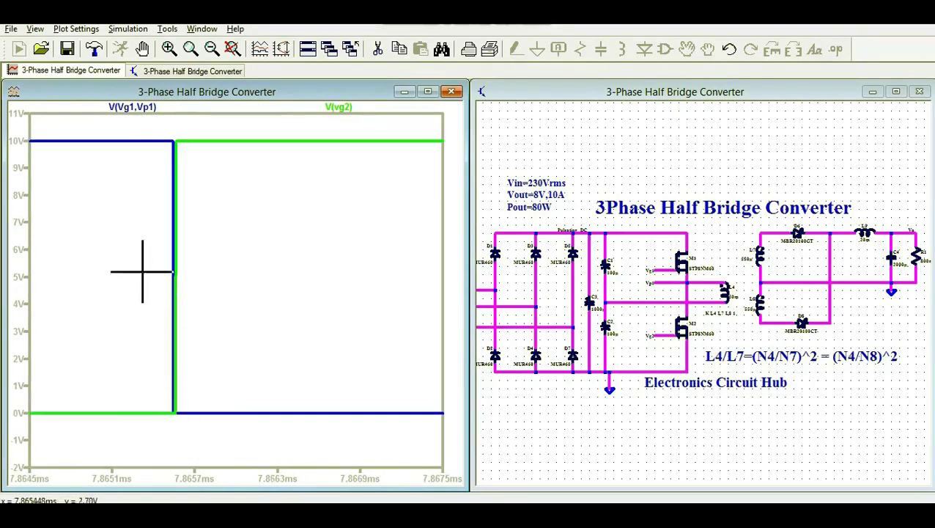
drag(137, 139, 220, 494)
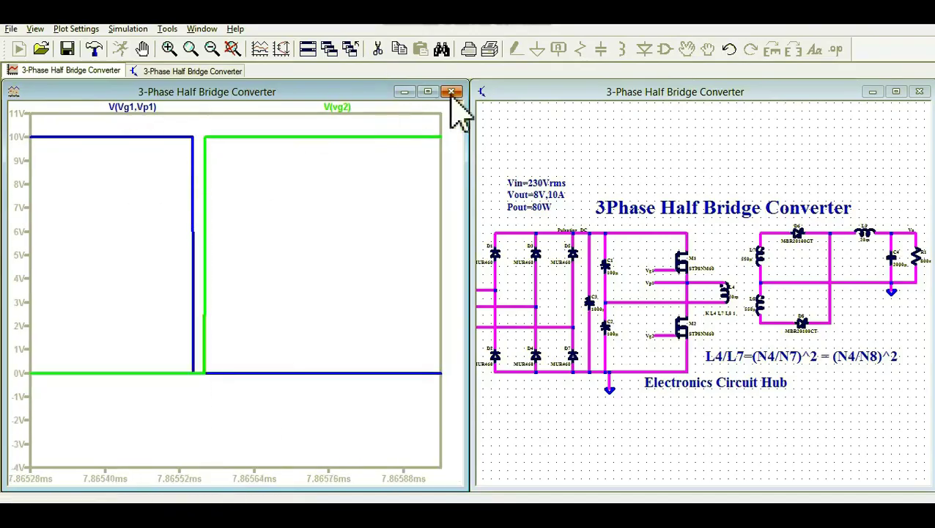
click(428, 92)
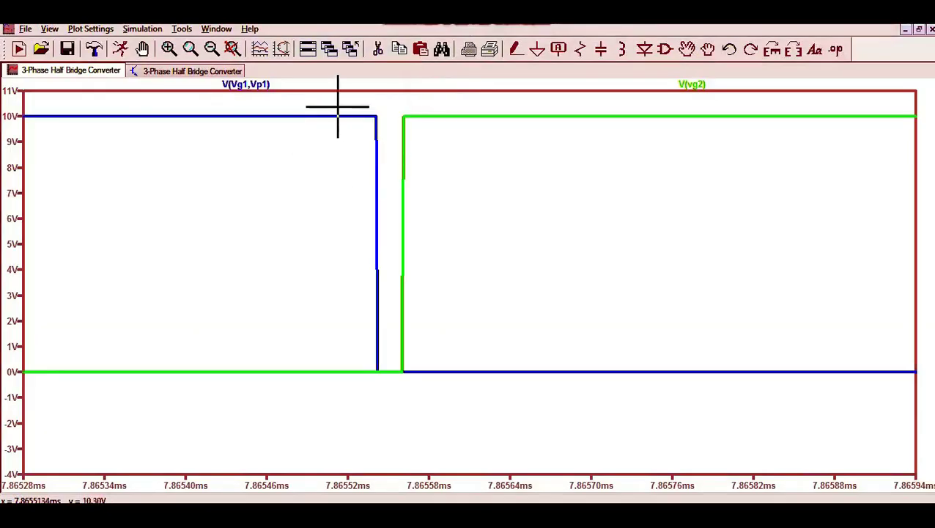
drag(336, 99, 489, 431)
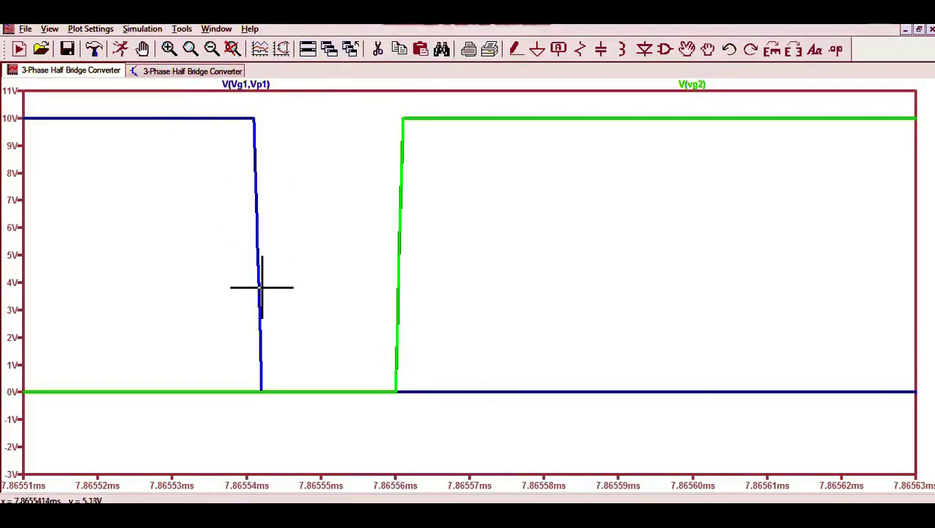
Plot the voltage at node Vp1 on its own and show it over the full simulation time.
click(165, 73)
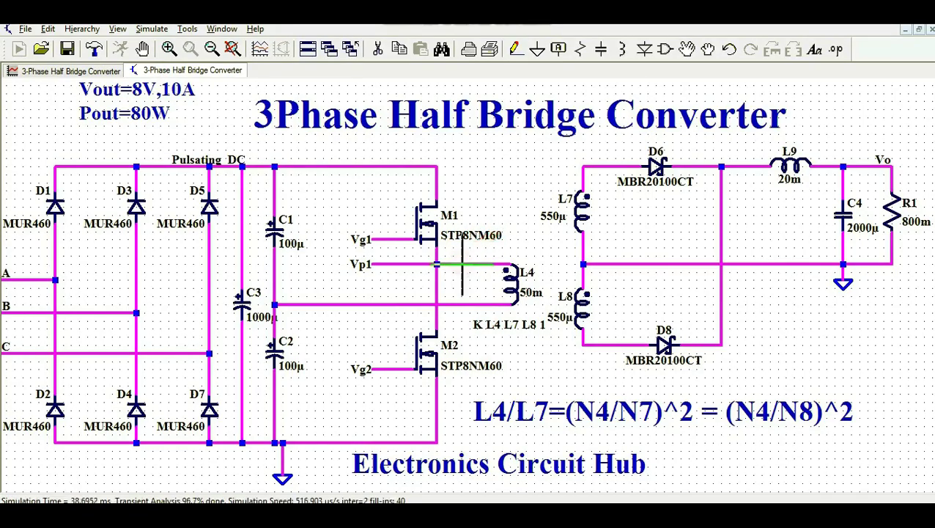
click(79, 71)
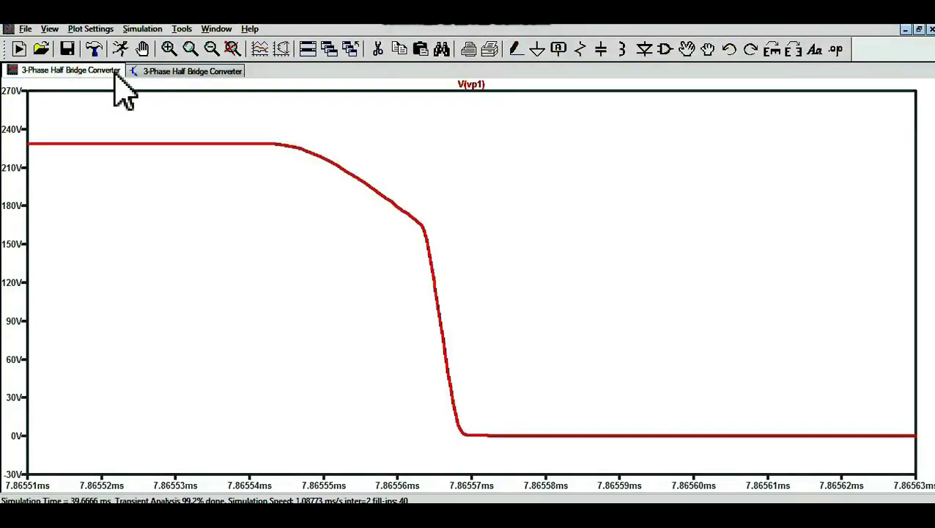
right_click(77, 70)
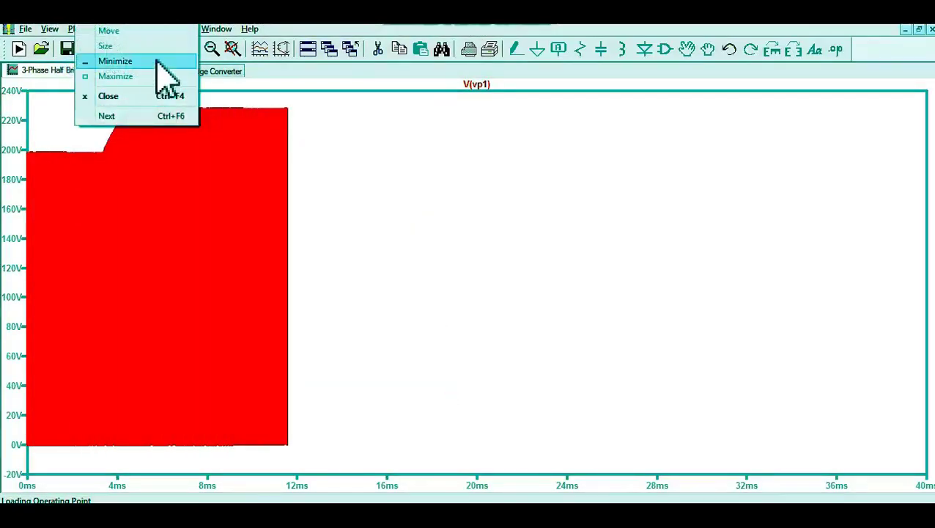
click(546, 192)
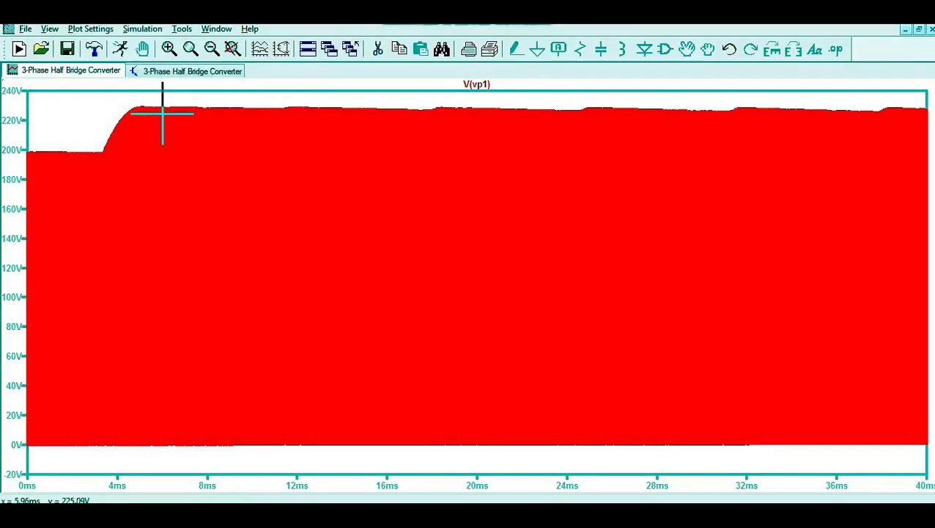
Set the transient analysis stop time to 100m and rerun the simulation.
click(163, 74)
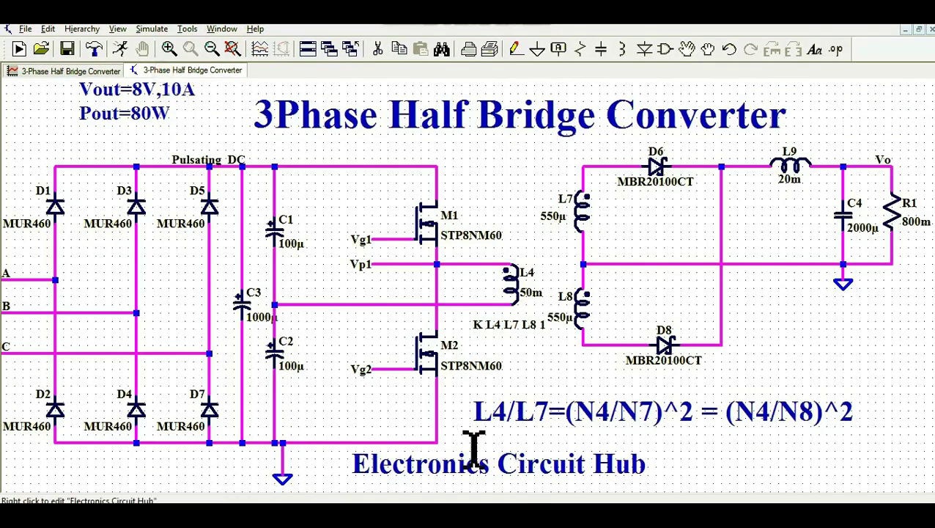
scroll(525, 425, down, 2)
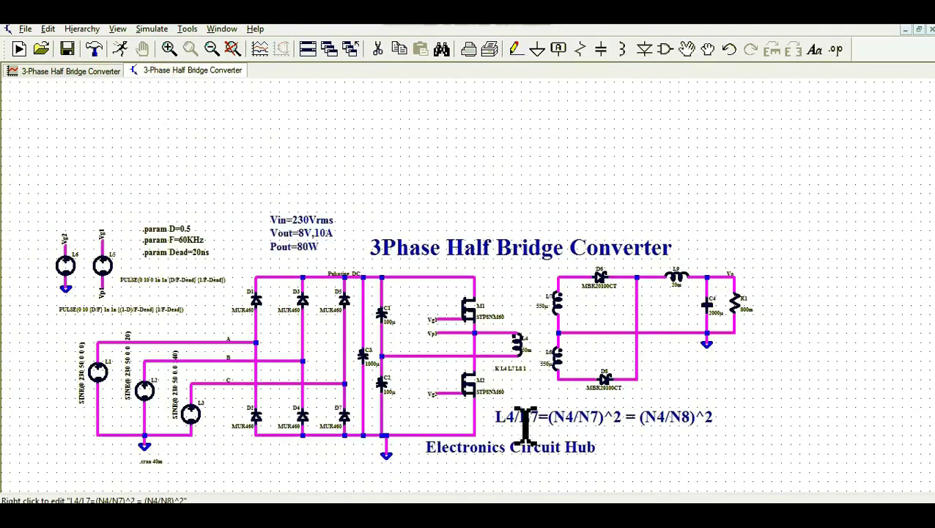
right_click(152, 458)
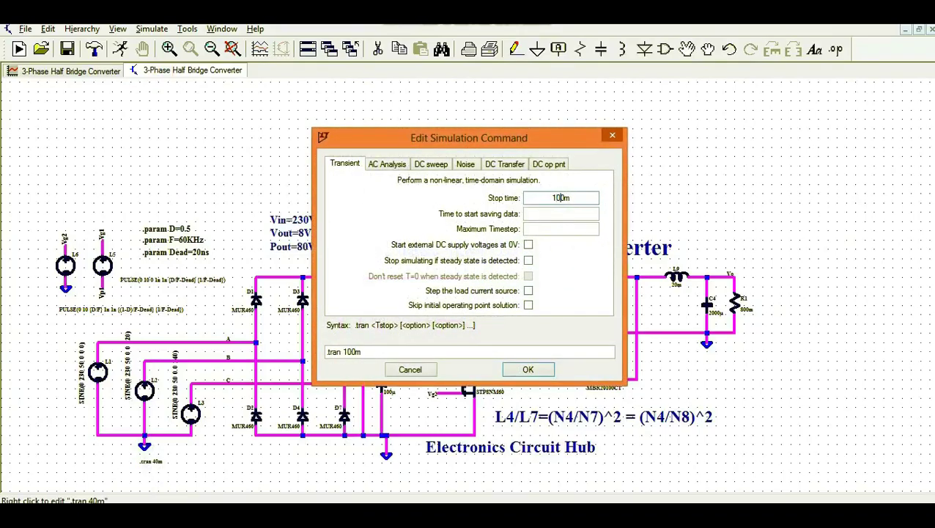
key(Return)
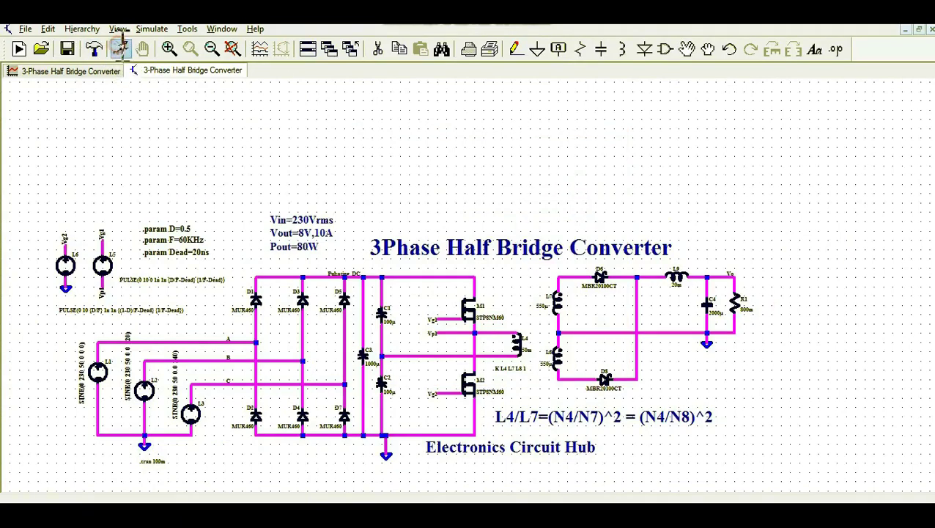
click(120, 46)
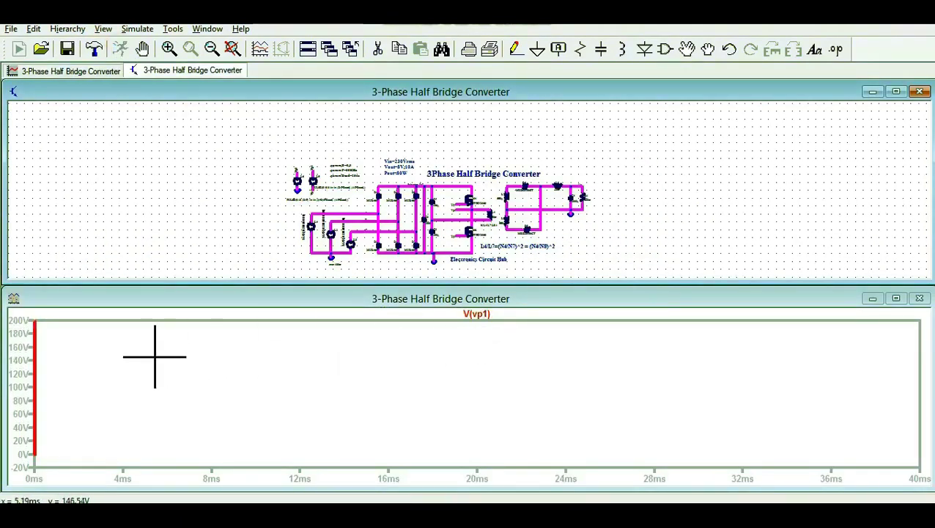
Maximize the waveform window and zoom in on the Vp1 voltage pulses between about 5.92 and 6.18 ms.
click(897, 299)
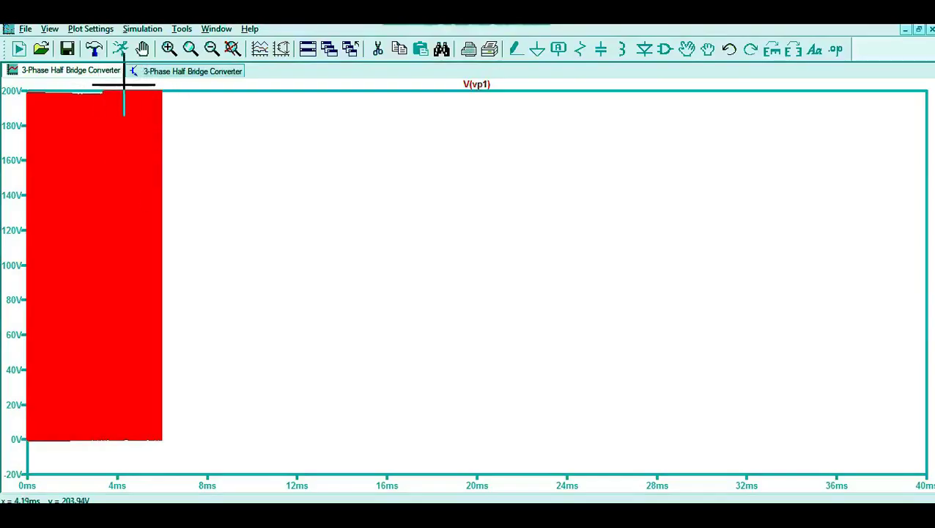
drag(136, 85, 202, 460)
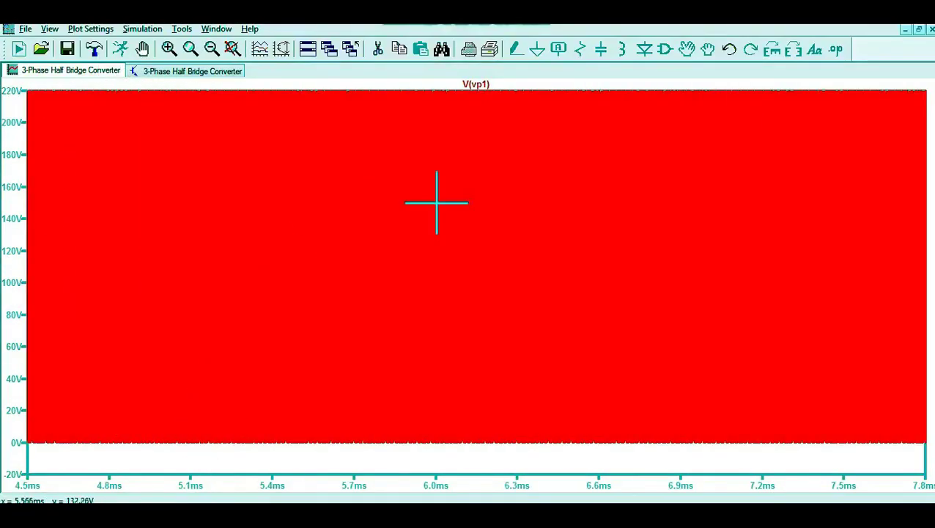
drag(366, 81, 573, 482)
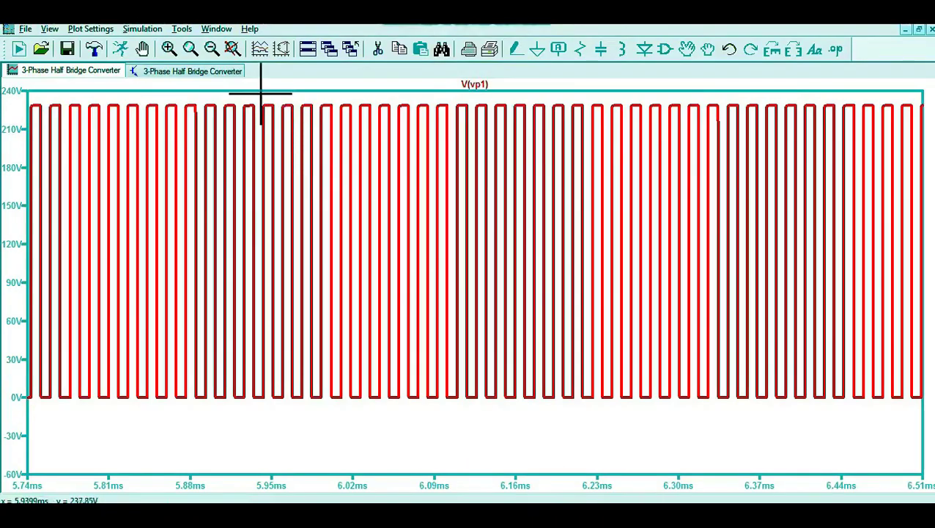
drag(261, 95, 539, 442)
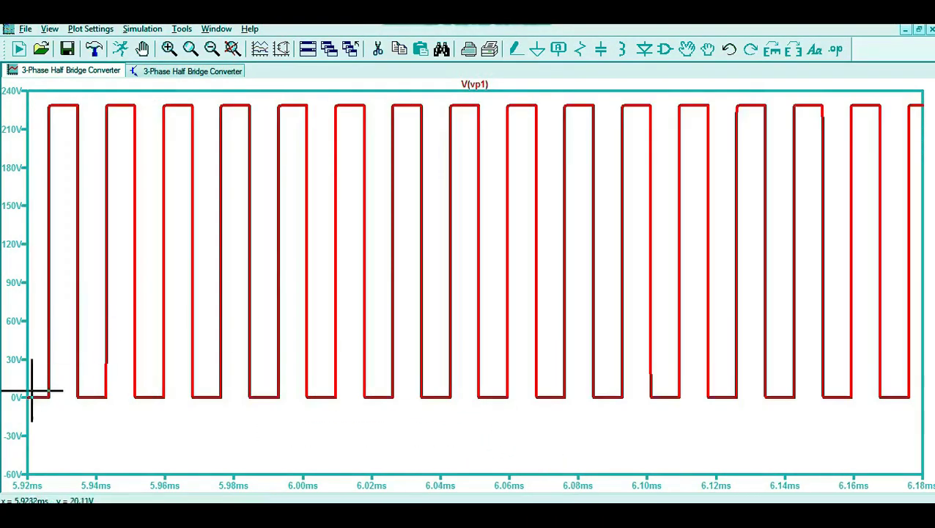
Plot the secondary voltage at the L7 end feeding diode D6 on its own and display its waveform.
click(152, 71)
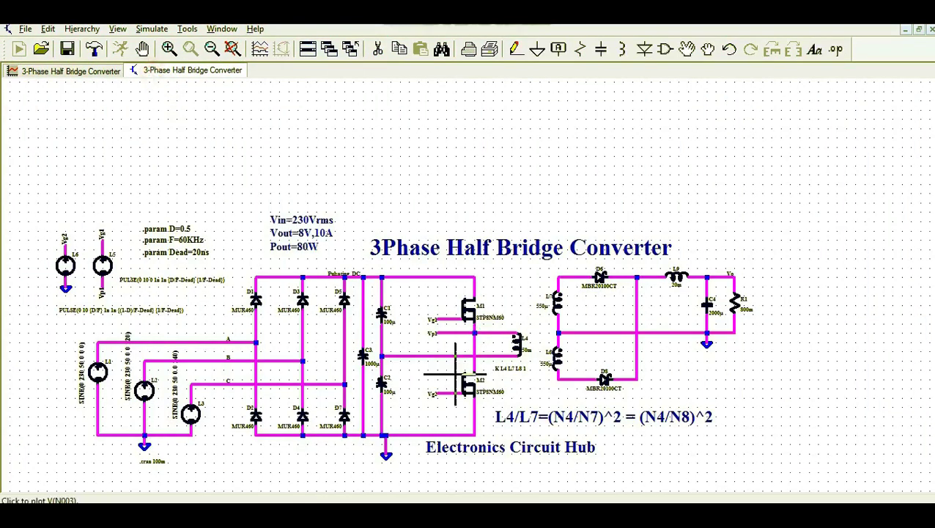
click(571, 277)
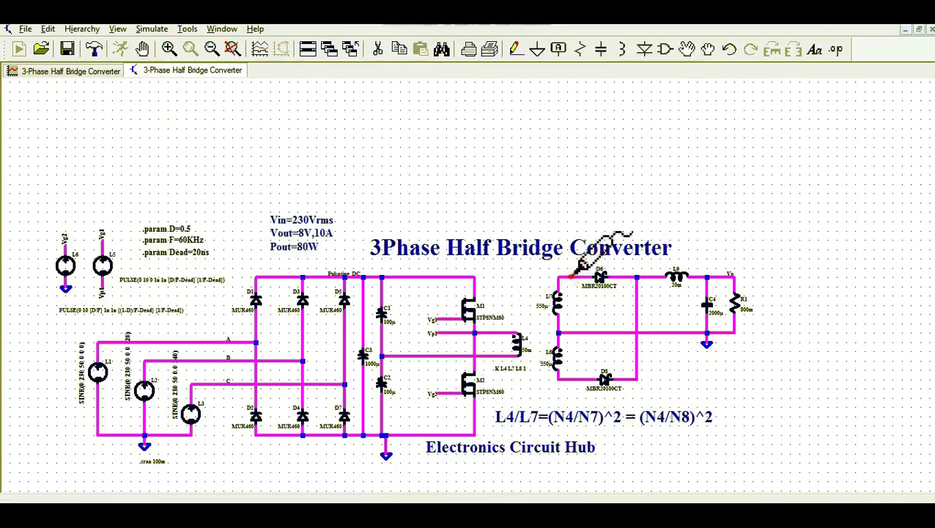
click(80, 72)
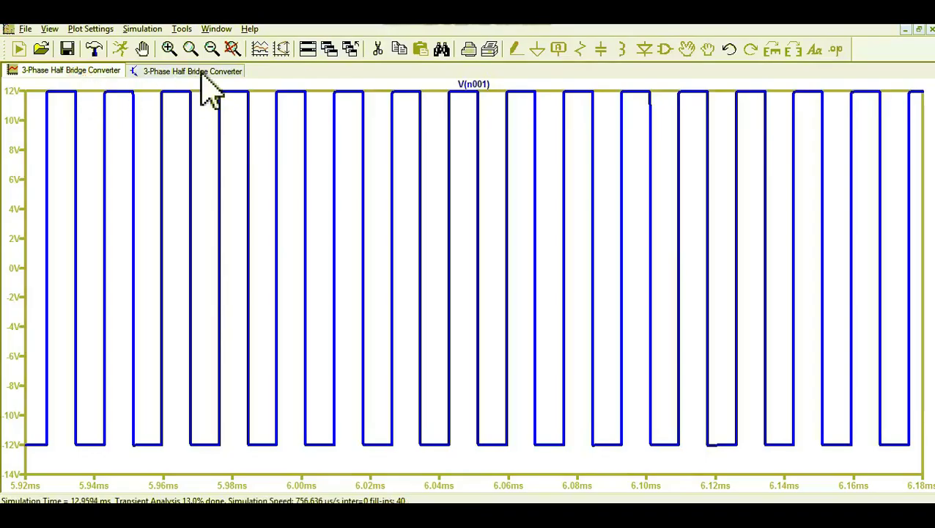
Plot the L8 secondary voltage at diode D8 on its own and add the L7 secondary voltage at D6 to the same plot.
click(202, 73)
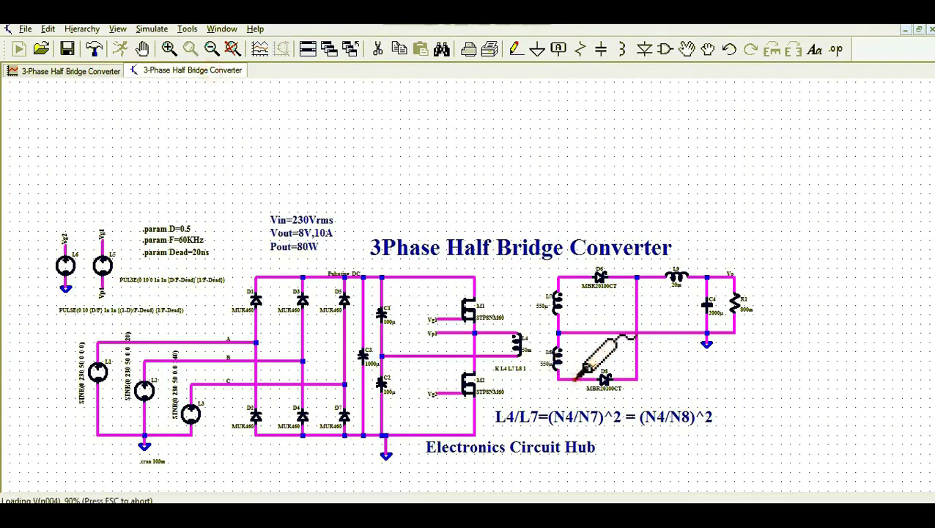
click(73, 71)
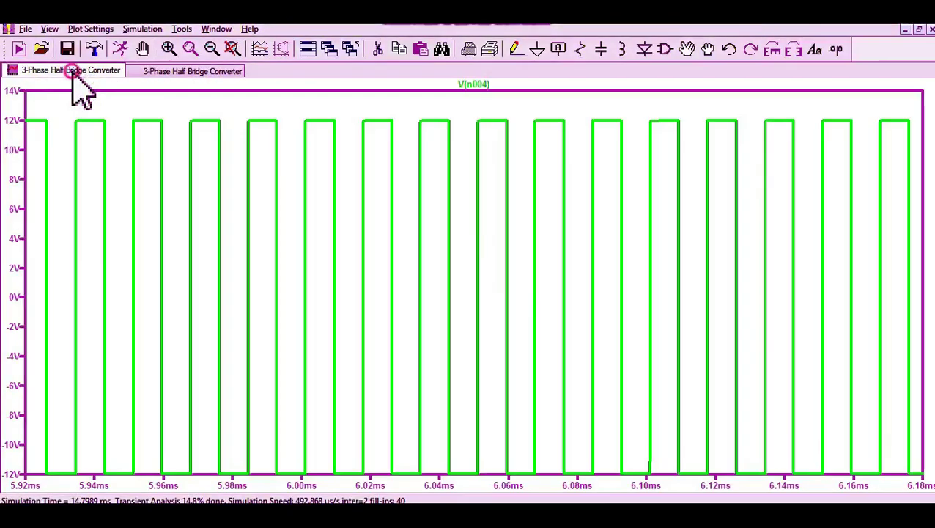
click(189, 71)
click(576, 275)
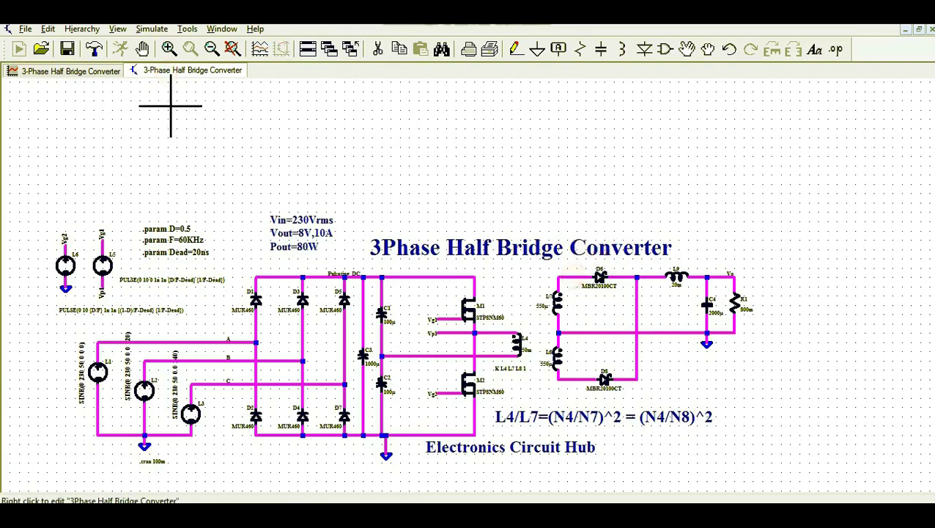
click(92, 71)
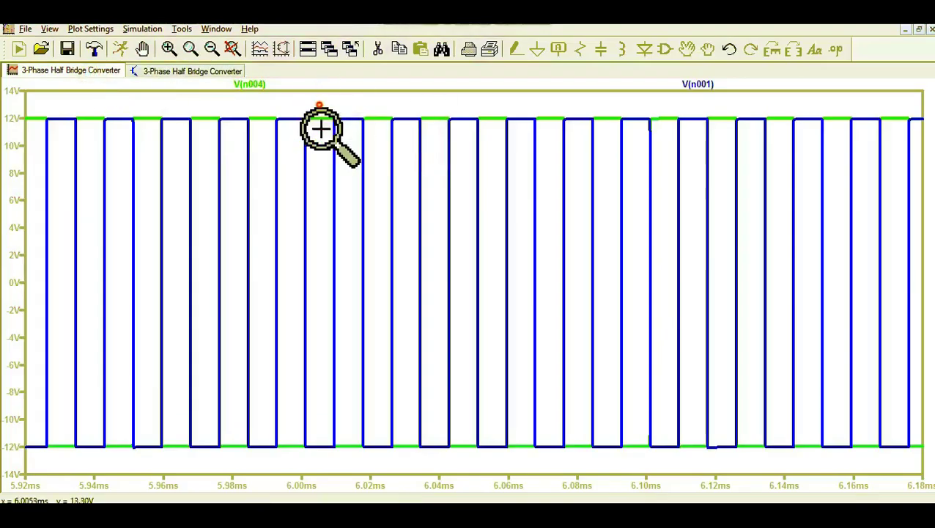
Zoom in on the crossover of the two secondary voltages near 6.0178 ms to examine the switching transition.
drag(320, 102, 490, 478)
drag(223, 113, 364, 469)
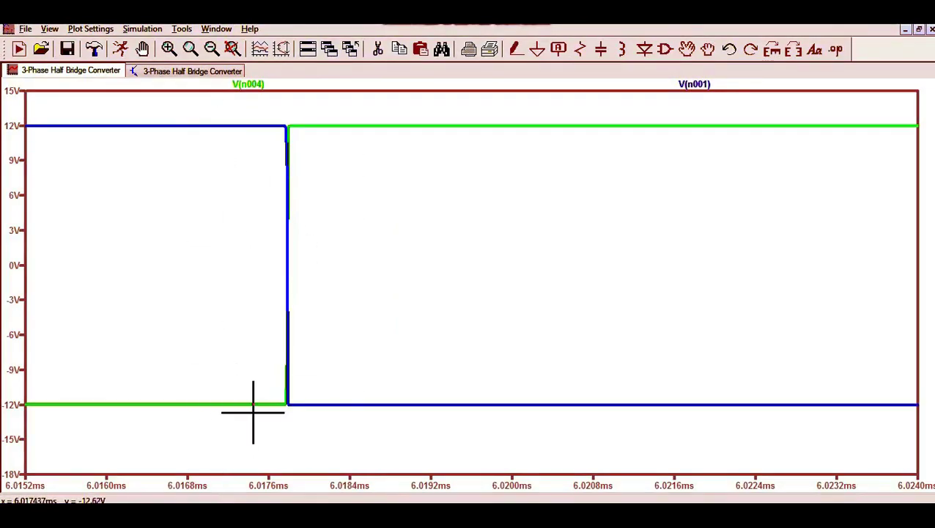
drag(242, 101, 391, 469)
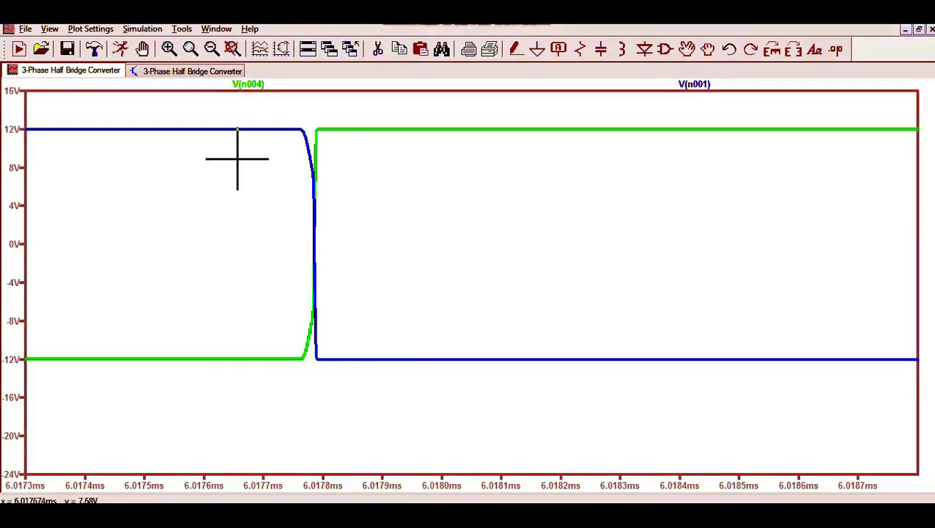
drag(221, 101, 396, 406)
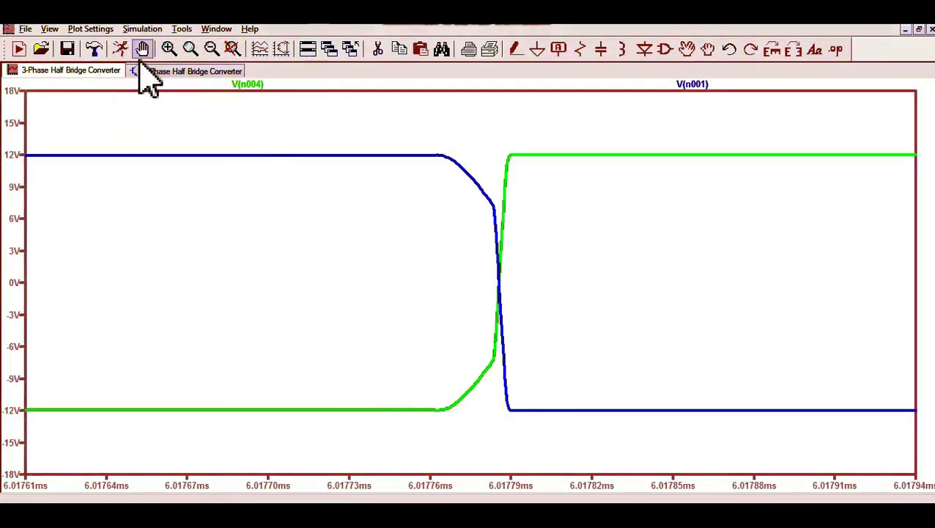
Close the waveform window with the secondary voltages and rerun the simulation.
right_click(76, 73)
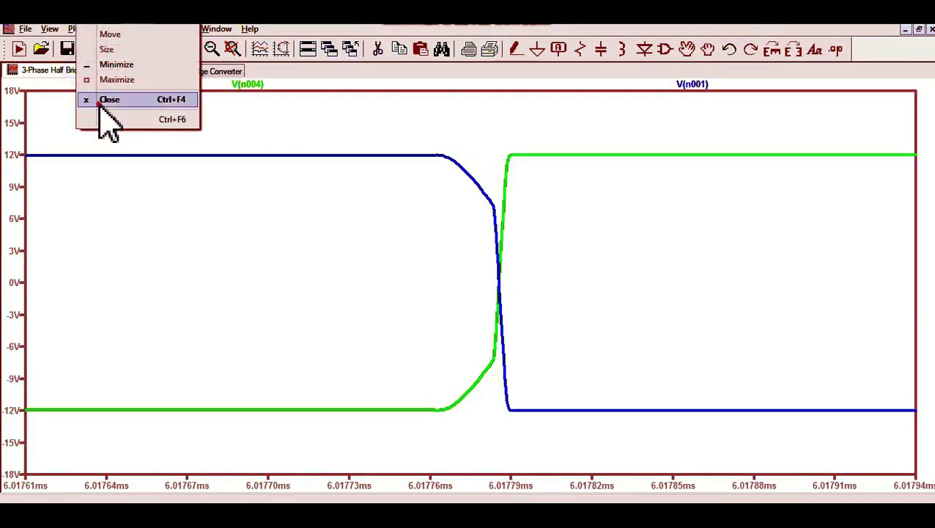
click(99, 98)
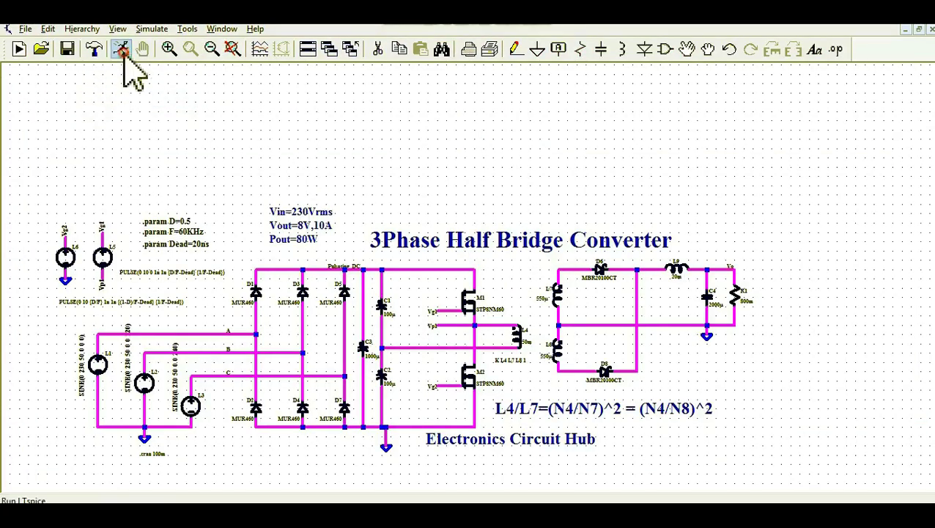
click(120, 48)
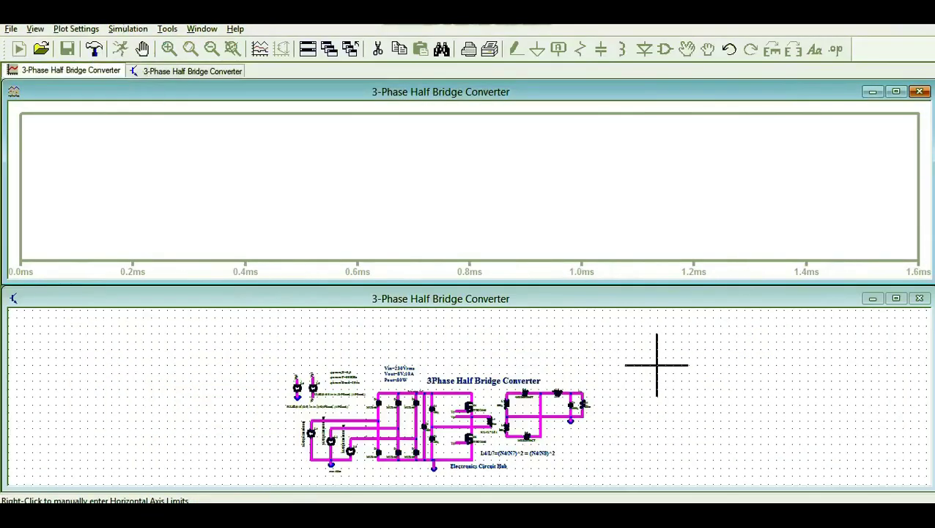
Plot the output voltage at Vo, the current through load R1 and the power dissipated in R1.
click(575, 394)
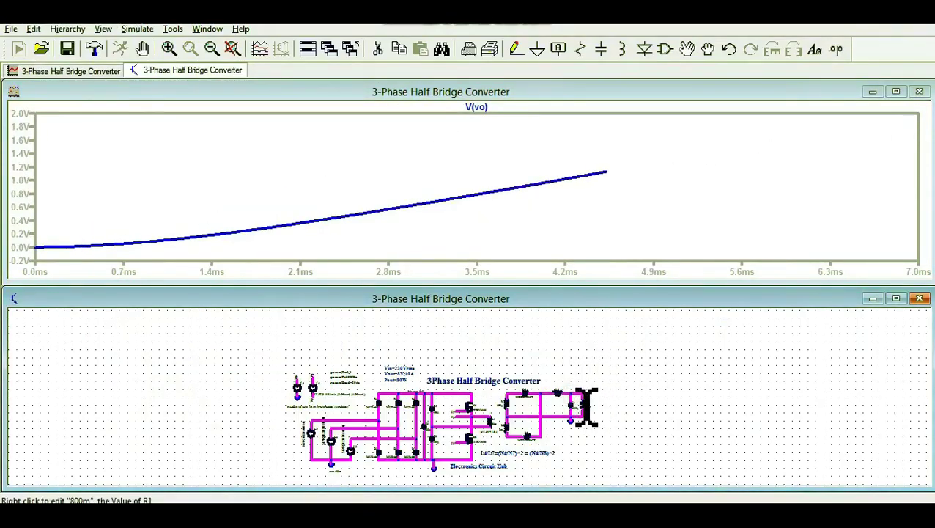
click(588, 404)
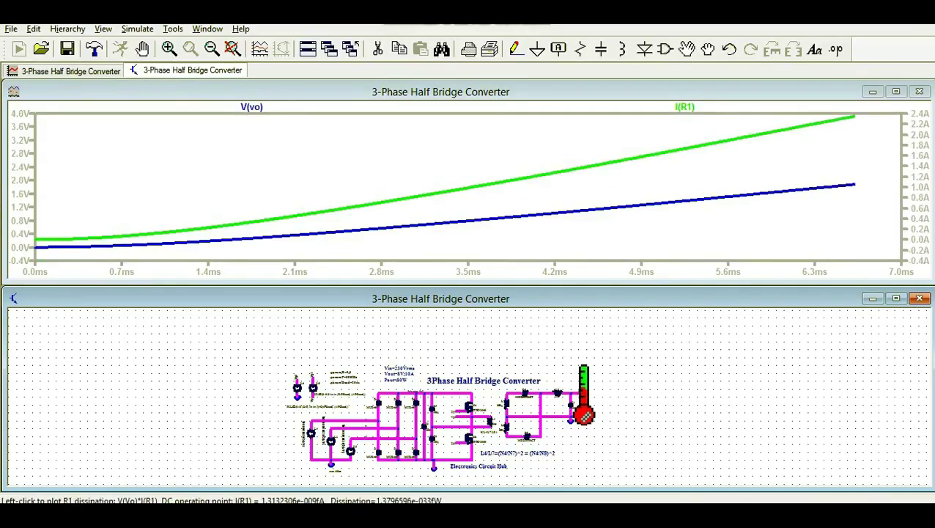
click(585, 414)
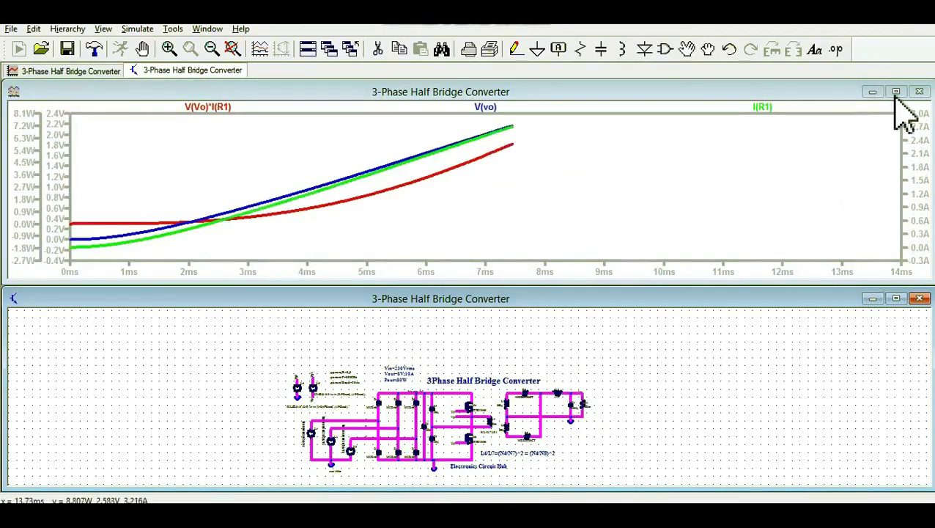
Maximize the output plot, examine the voltage, current and power curves between about 91.2 and 100 ms, and return to the schematic.
click(895, 92)
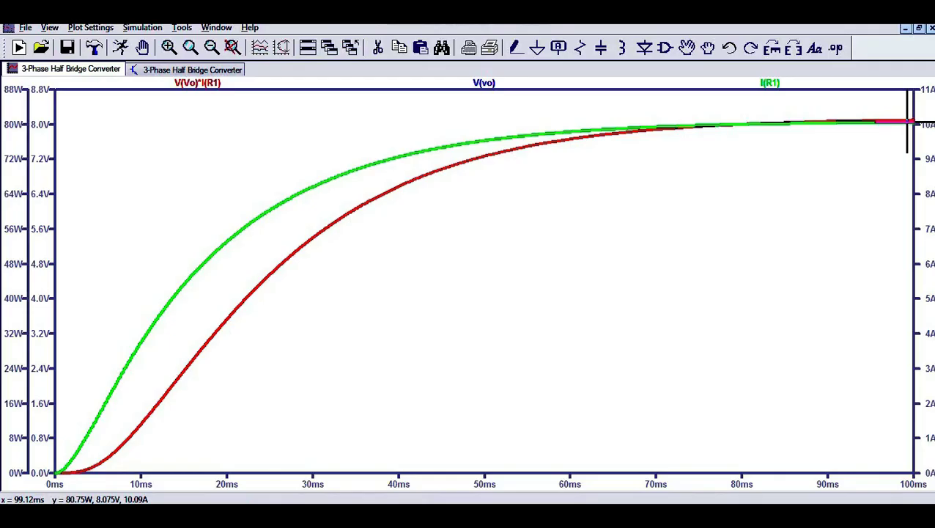
drag(843, 106, 876, 143)
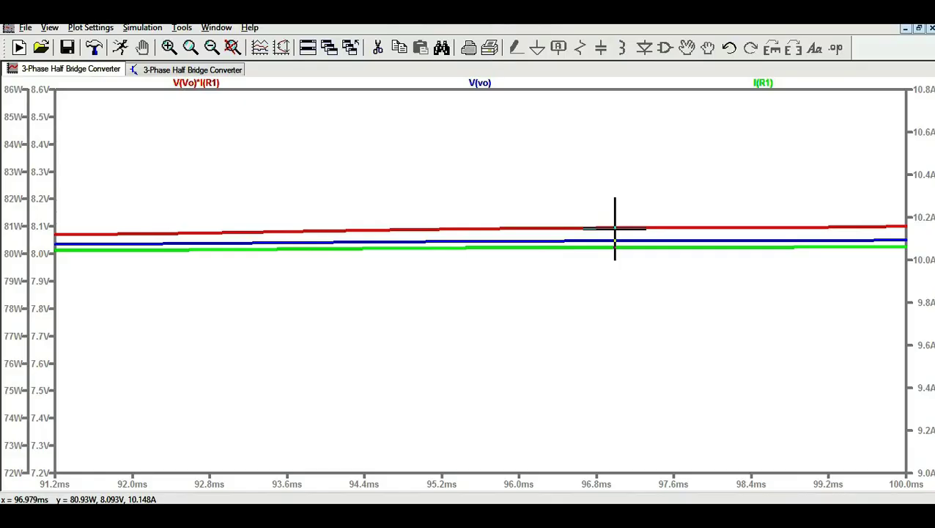
click(232, 71)
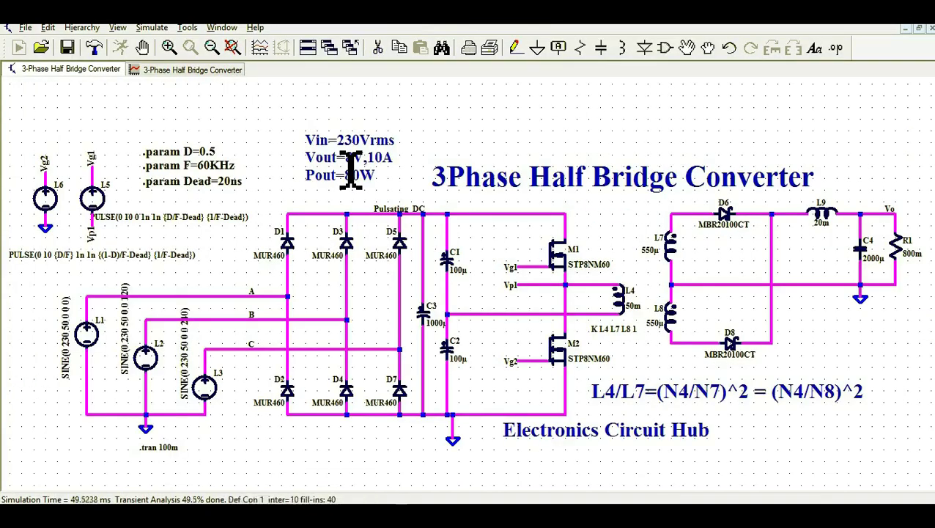